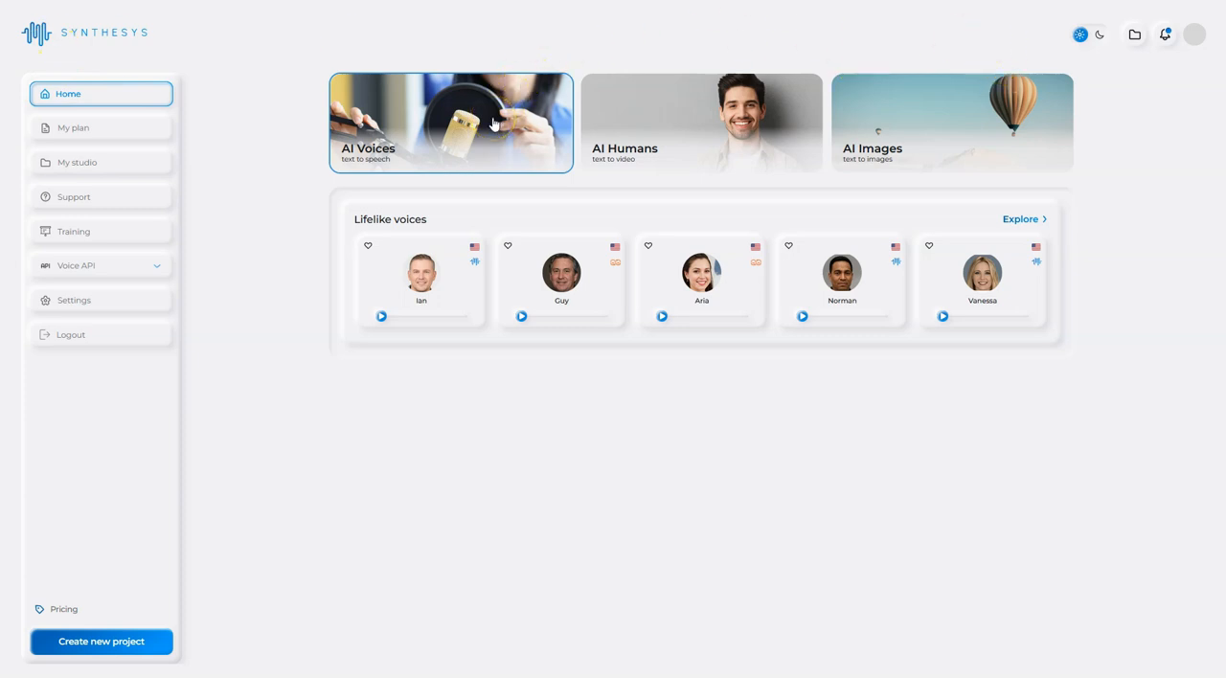
- Open the AI voices editor and paste the paragraph starting "Video ads should be engaging and entertaining" from the Notepad text as Ian's script
{"action": "left_click", "coordinate": [1006, 220]}
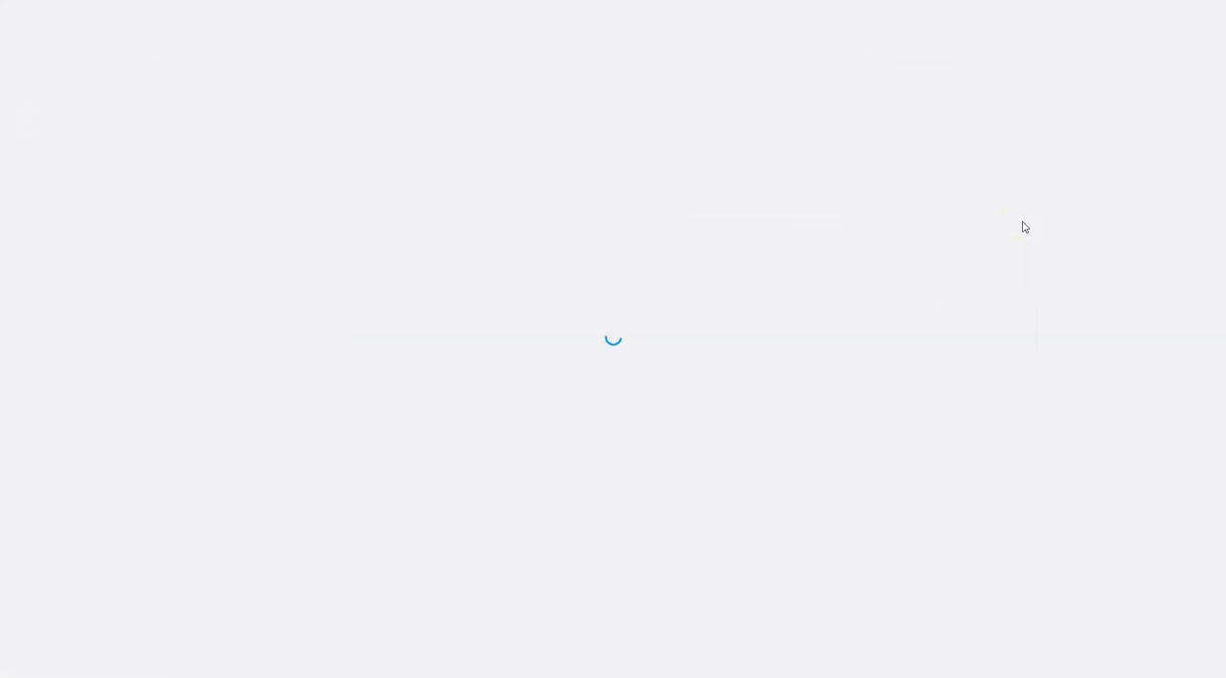
{"action": "left_click", "coordinate": [446, 185]}
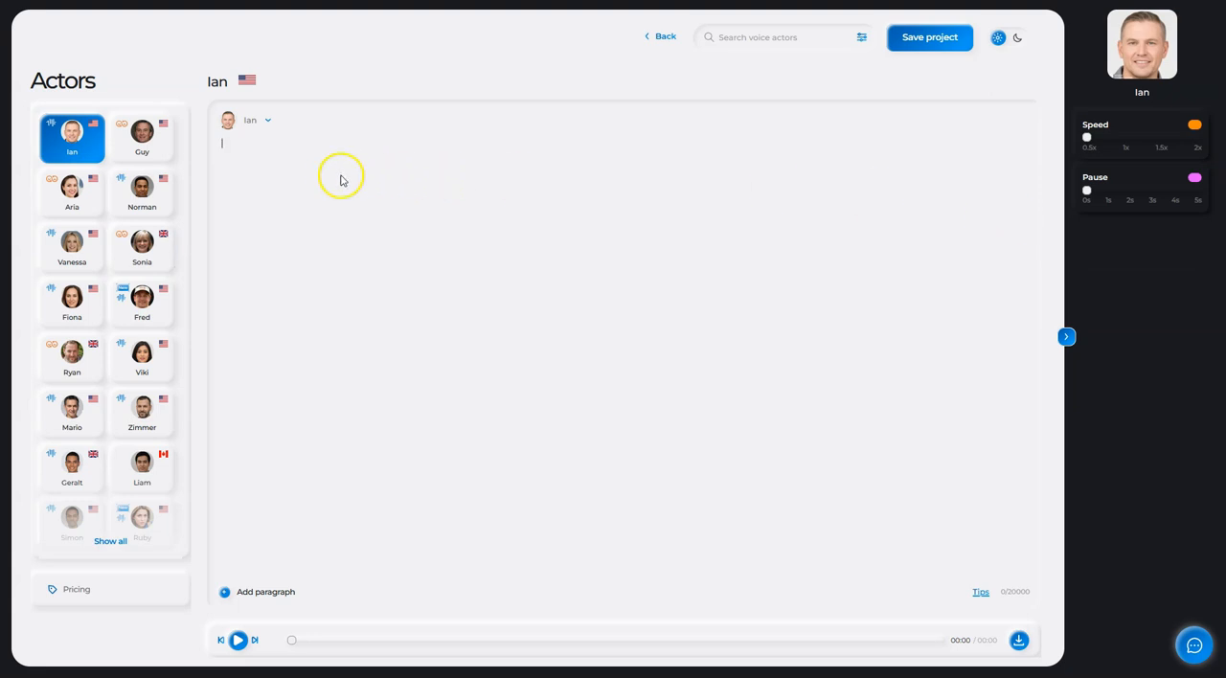
{"action": "left_click", "coordinate": [840, 674]}
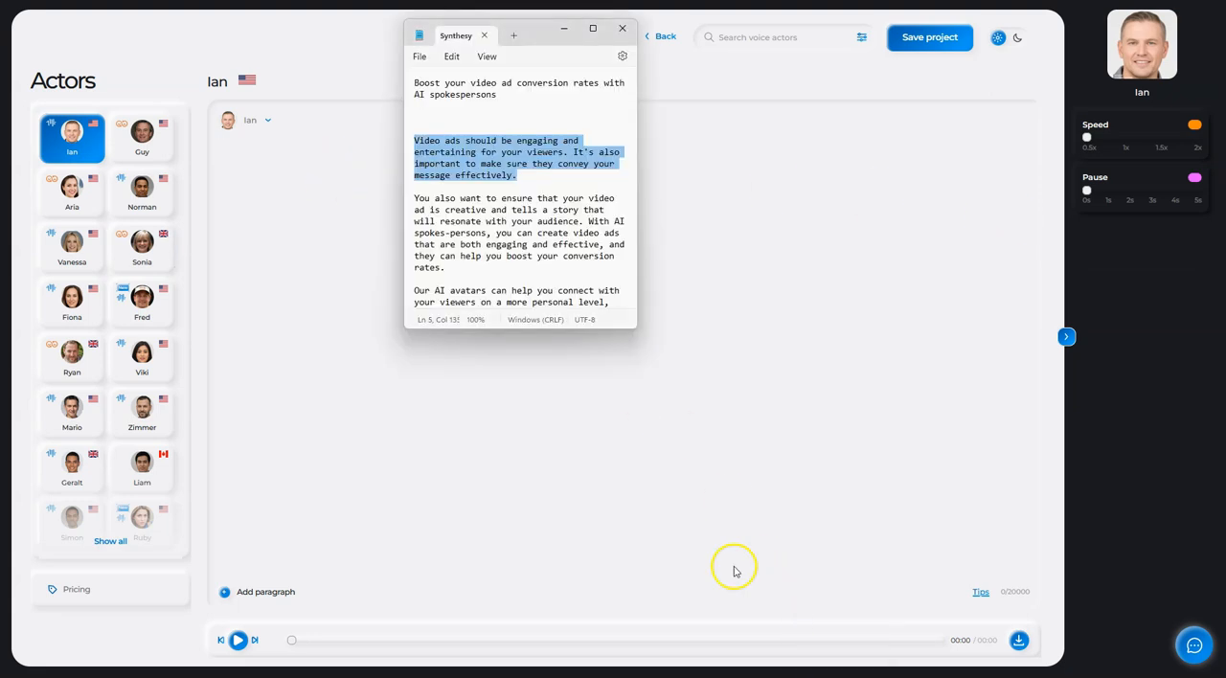
{"action": "left_click", "coordinate": [220, 164]}
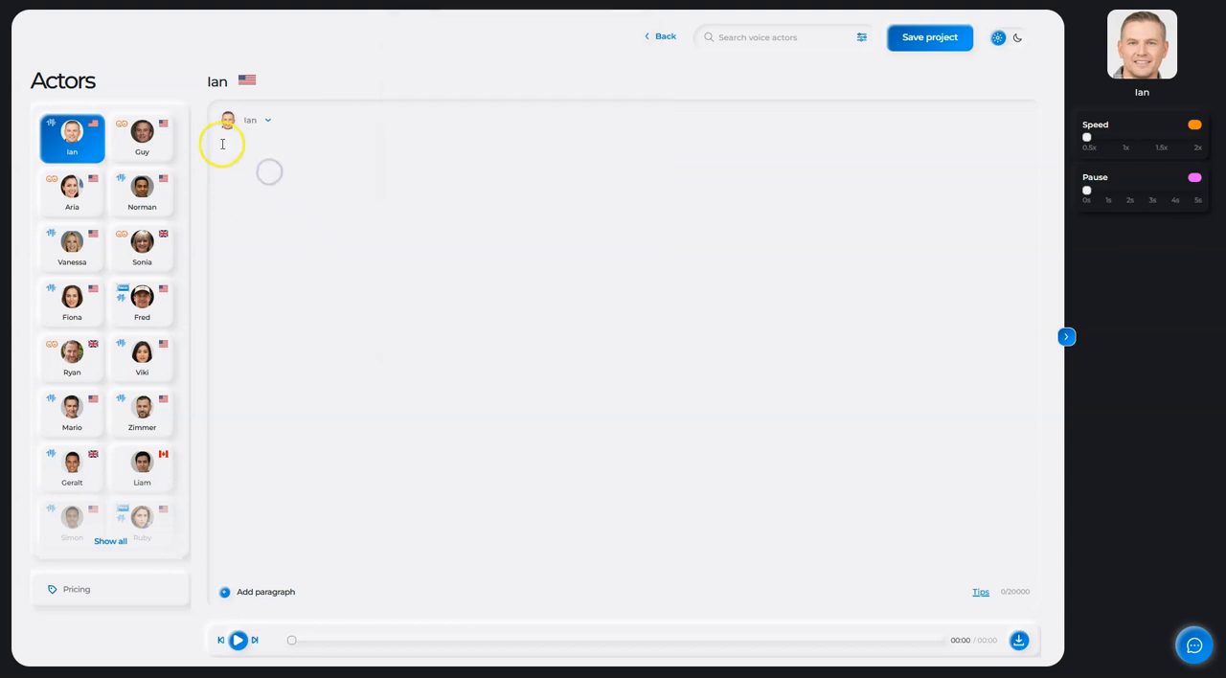
{"action": "type", "text": "Video ads should be engaging and entertaining for your viewers. It's also important to make sure they convey your message effectively."}
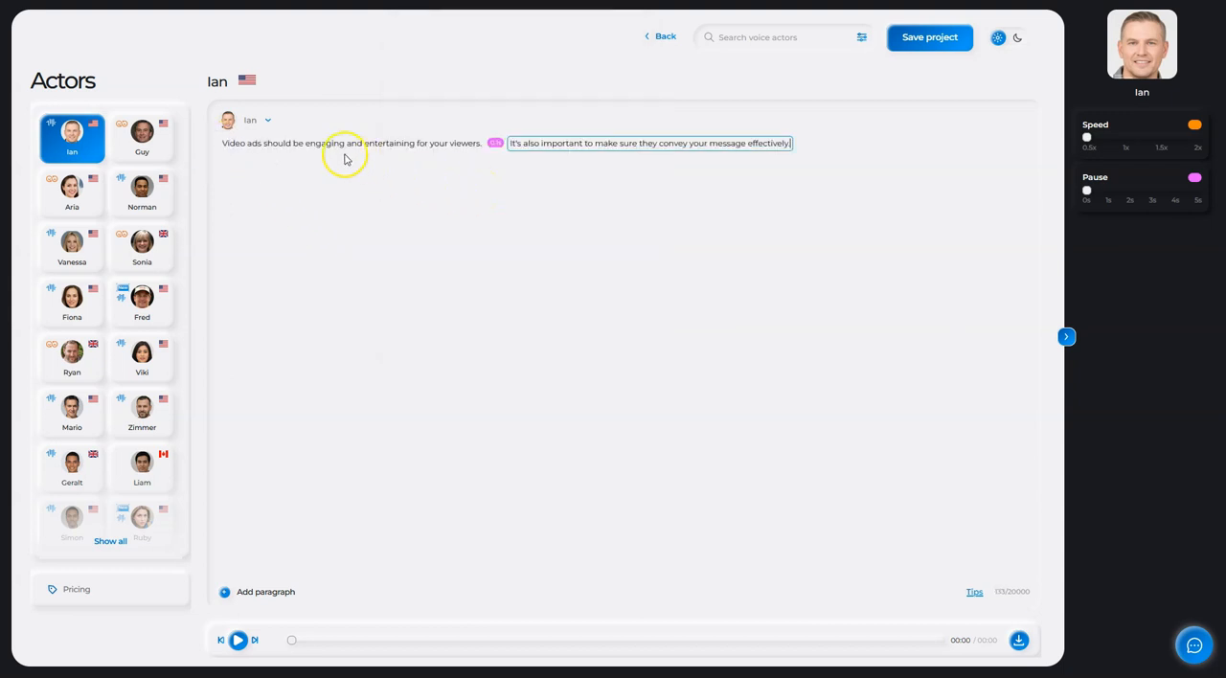
- Open the voice actor library to add another actor for the paragraph, and browse the available voices
{"action": "left_click", "coordinate": [251, 123]}
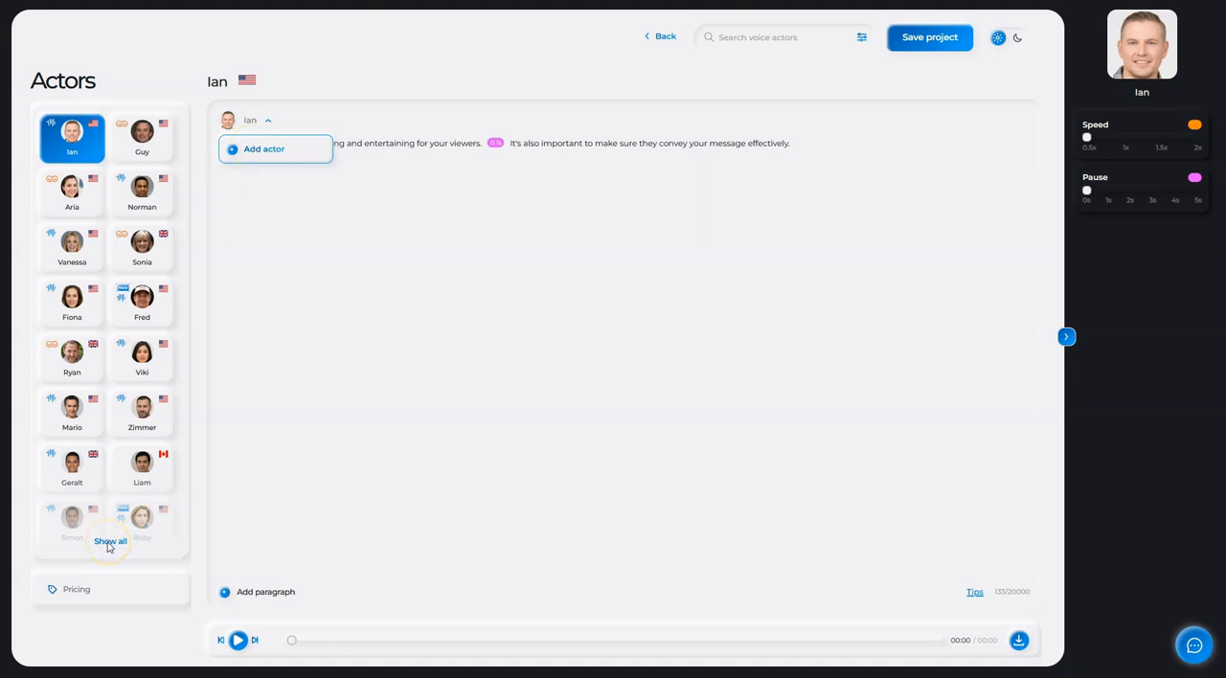
{"action": "left_click", "coordinate": [262, 149]}
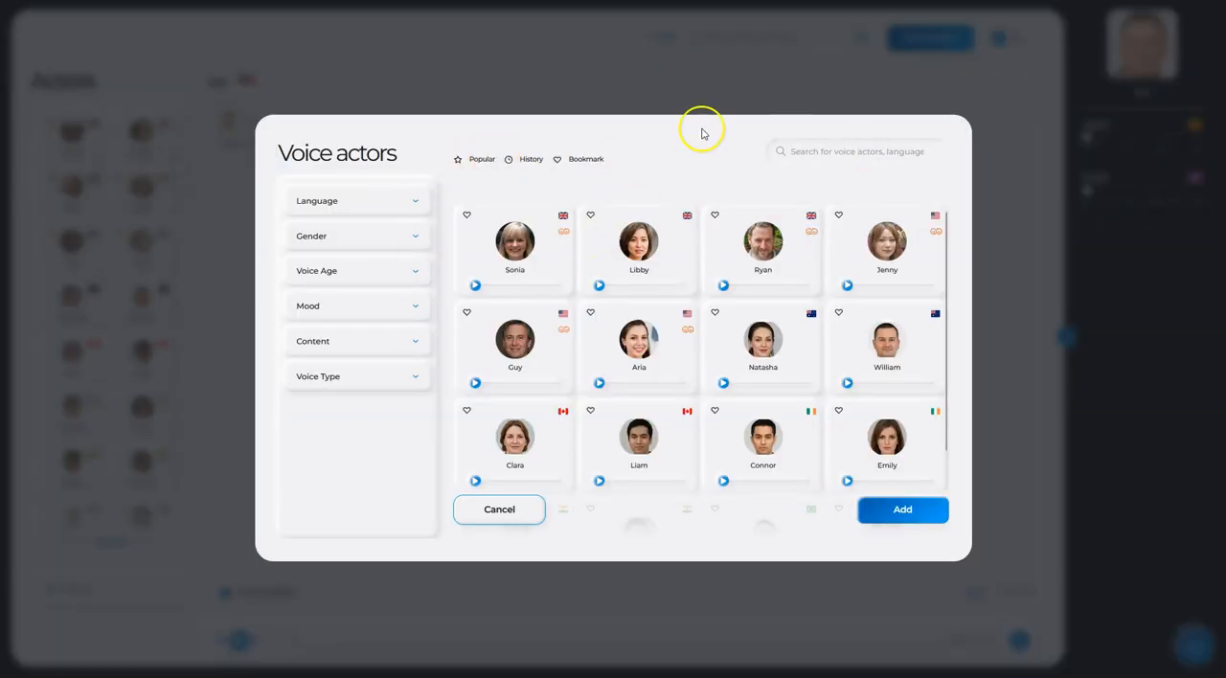
{"action": "scroll", "coordinate": [598, 321], "scroll_direction": "down", "scroll_amount": 3}
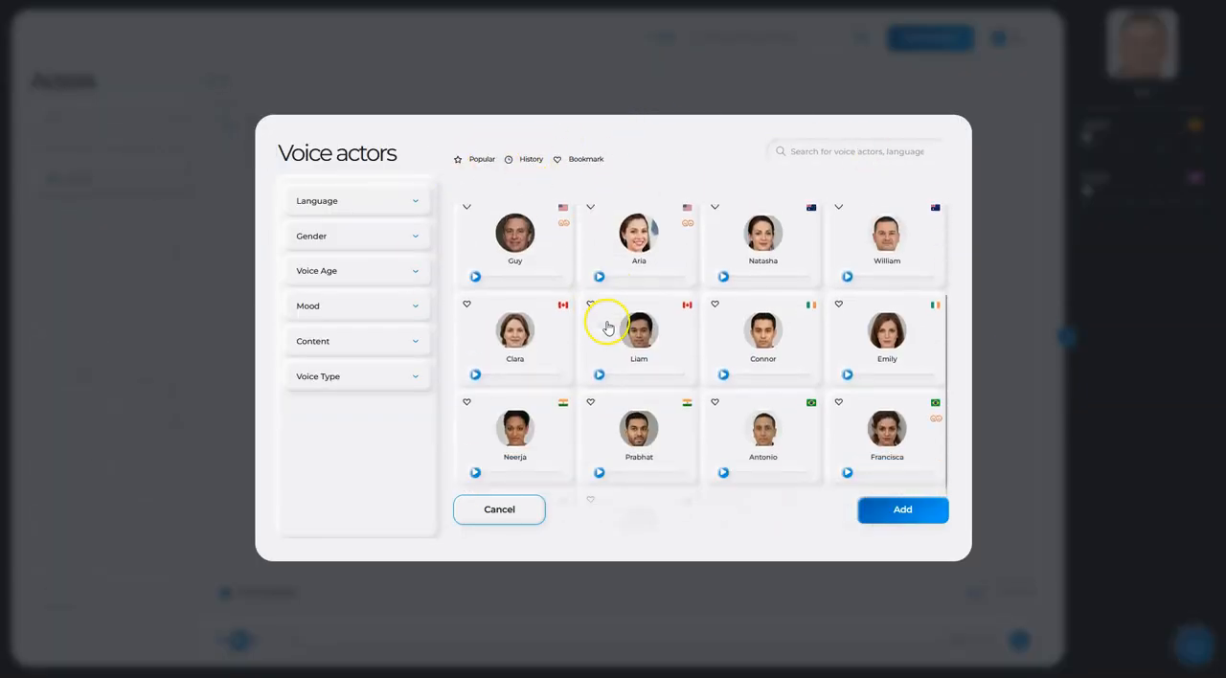
{"action": "scroll", "coordinate": [606, 328], "scroll_direction": "down", "scroll_amount": 5}
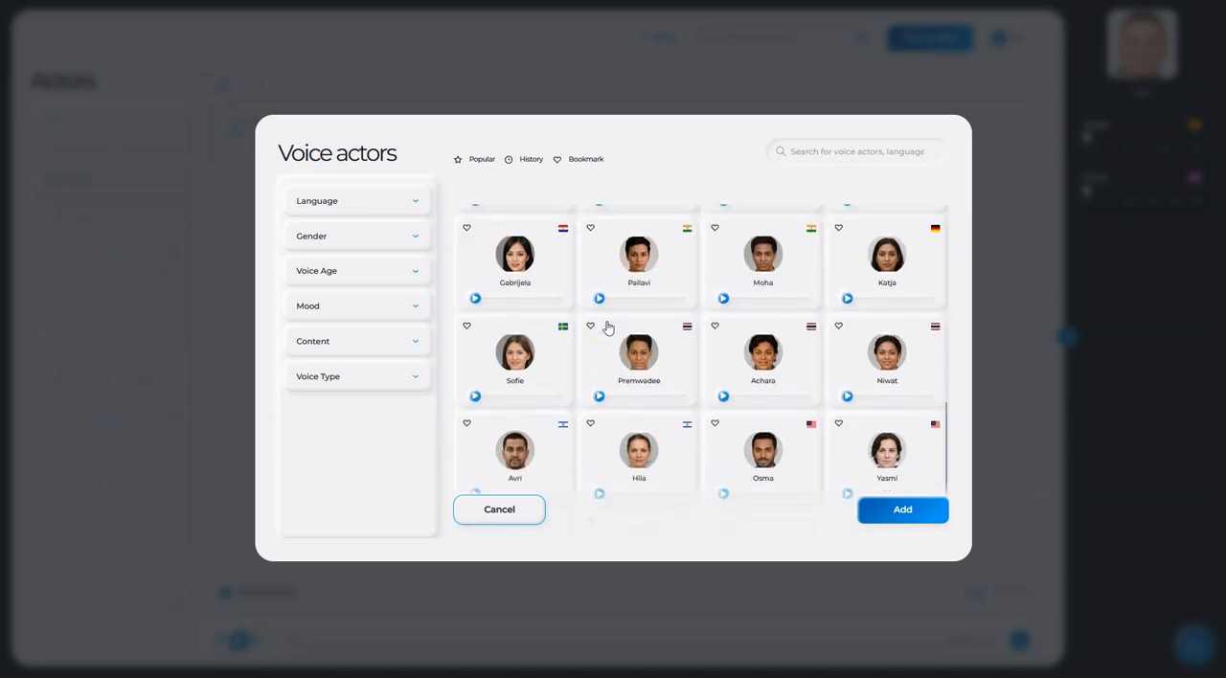
{"action": "scroll", "coordinate": [608, 327], "scroll_direction": "up", "scroll_amount": 10}
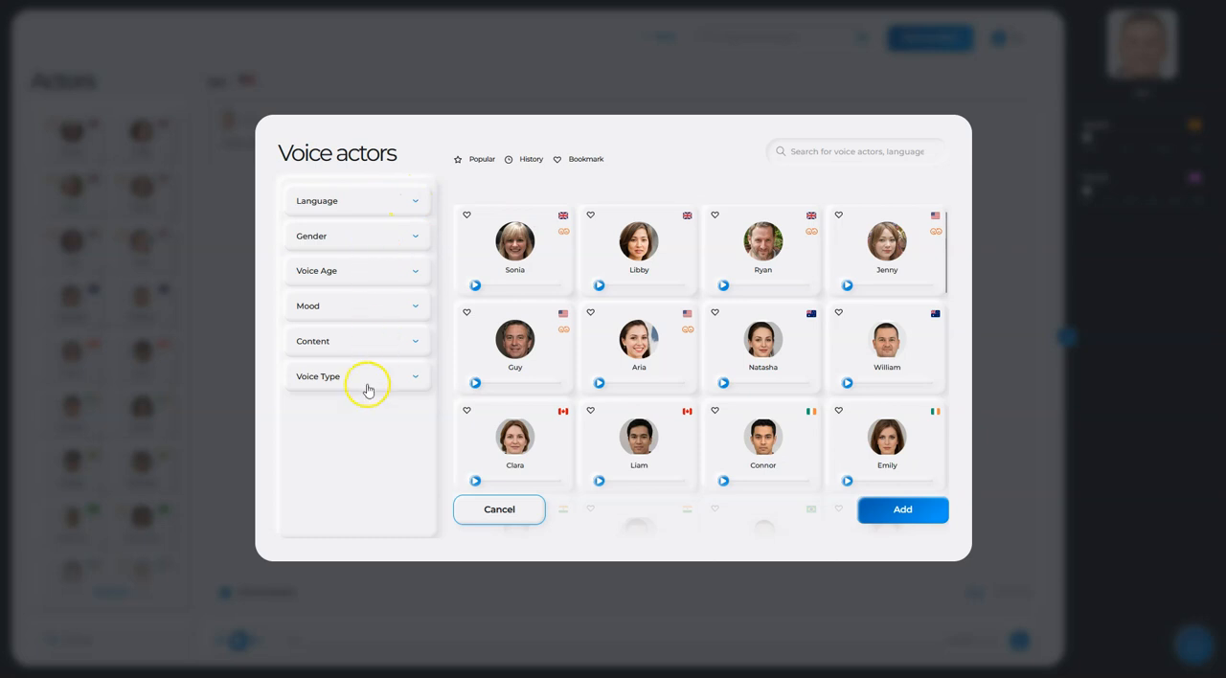
- Look over the language filter options, and filter the voice actors by Female gender
{"action": "left_click", "coordinate": [387, 201]}
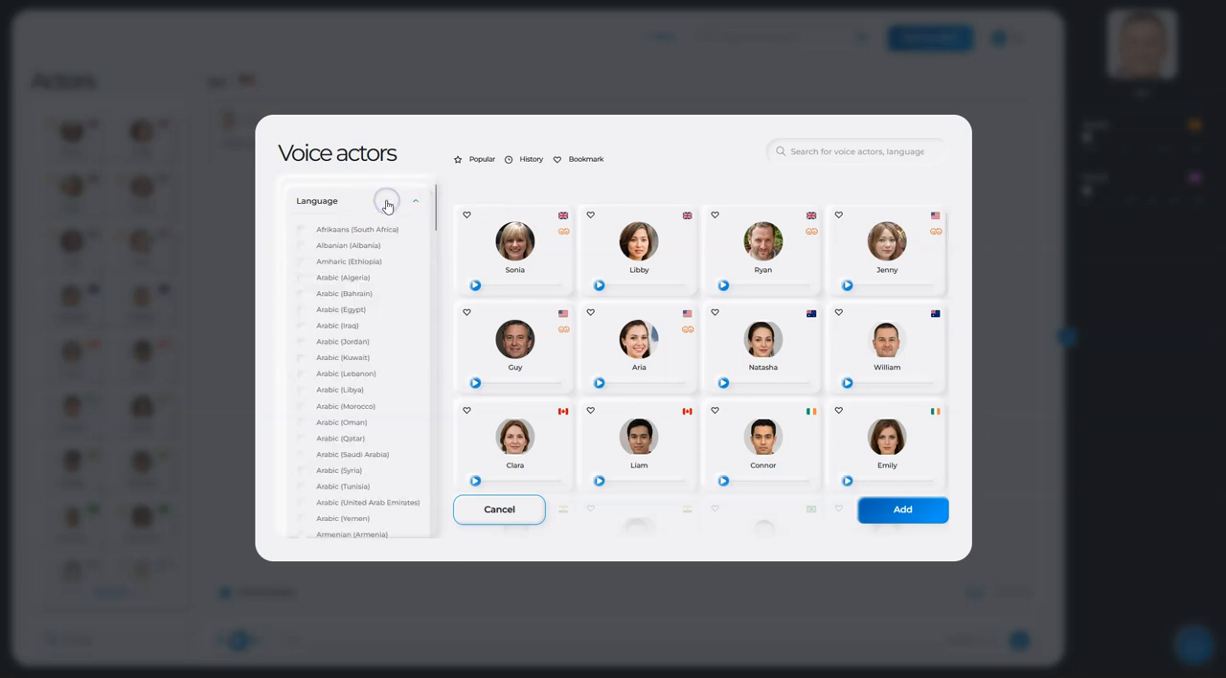
{"action": "scroll", "coordinate": [370, 278], "scroll_direction": "down", "scroll_amount": 10}
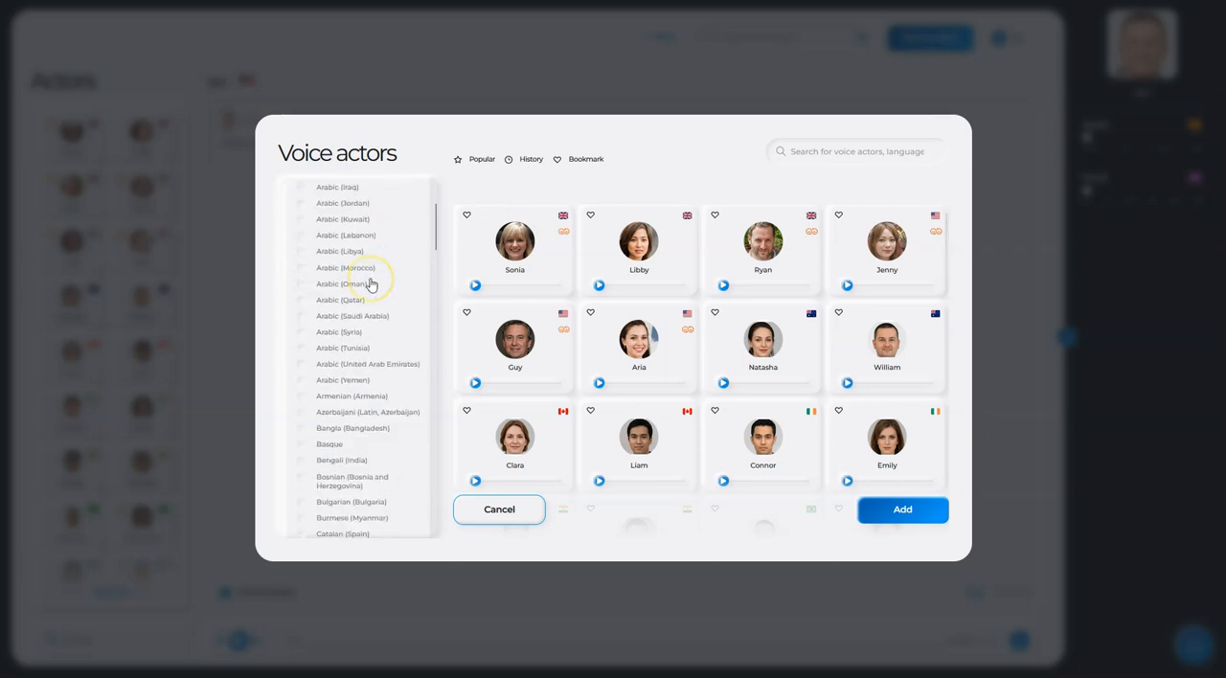
{"action": "scroll", "coordinate": [370, 282], "scroll_direction": "up", "scroll_amount": 10}
{"action": "left_click", "coordinate": [383, 201]}
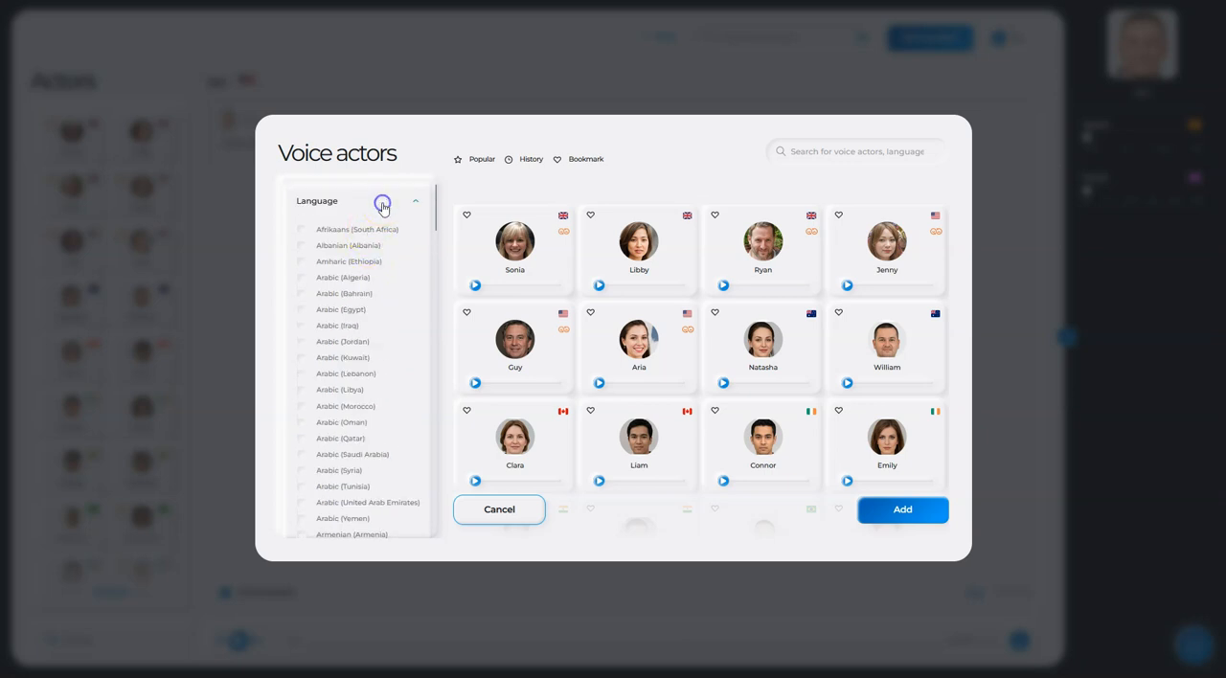
{"action": "left_click", "coordinate": [360, 237]}
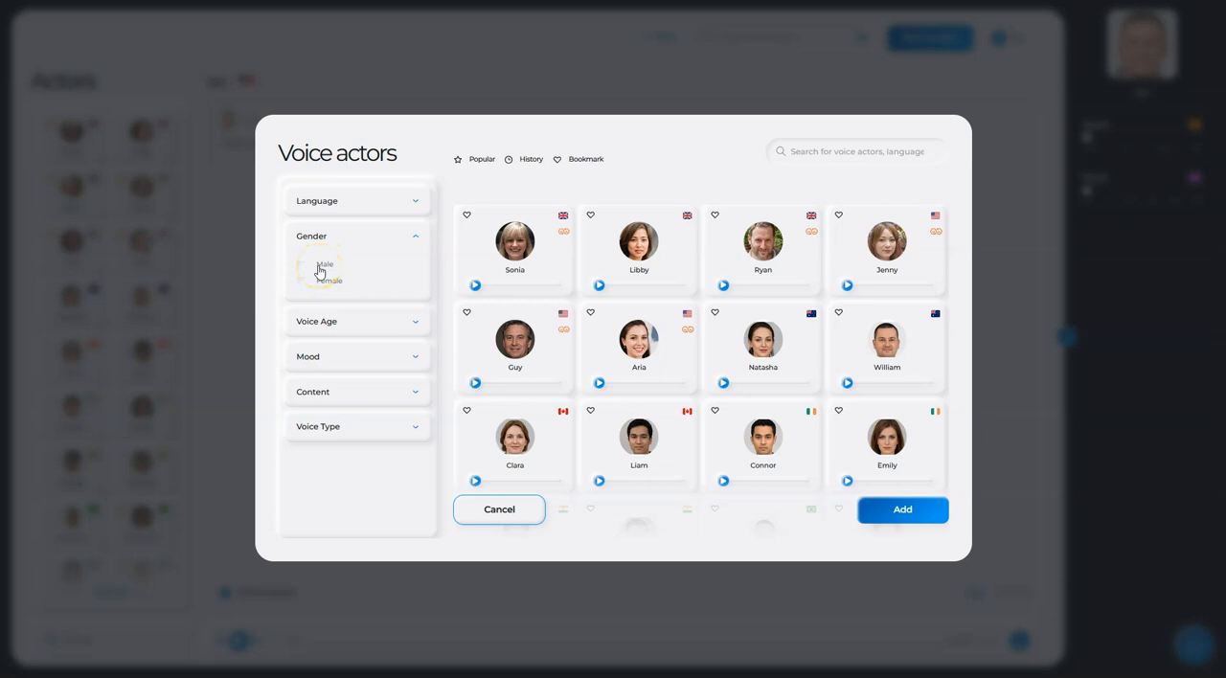
{"action": "left_click", "coordinate": [319, 280]}
{"action": "left_click", "coordinate": [319, 282]}
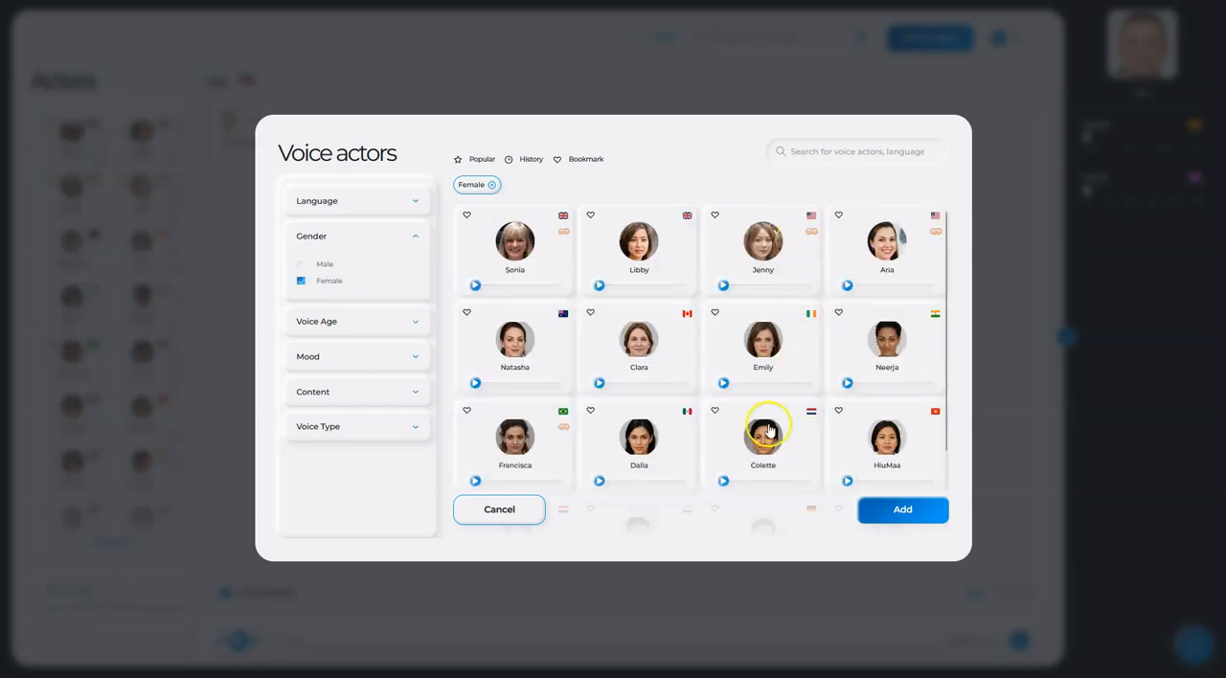
{"action": "scroll", "coordinate": [767, 339], "scroll_direction": "down", "scroll_amount": 1}
{"action": "scroll", "coordinate": [769, 352], "scroll_direction": "up", "scroll_amount": 1}
{"action": "left_click", "coordinate": [356, 238]}
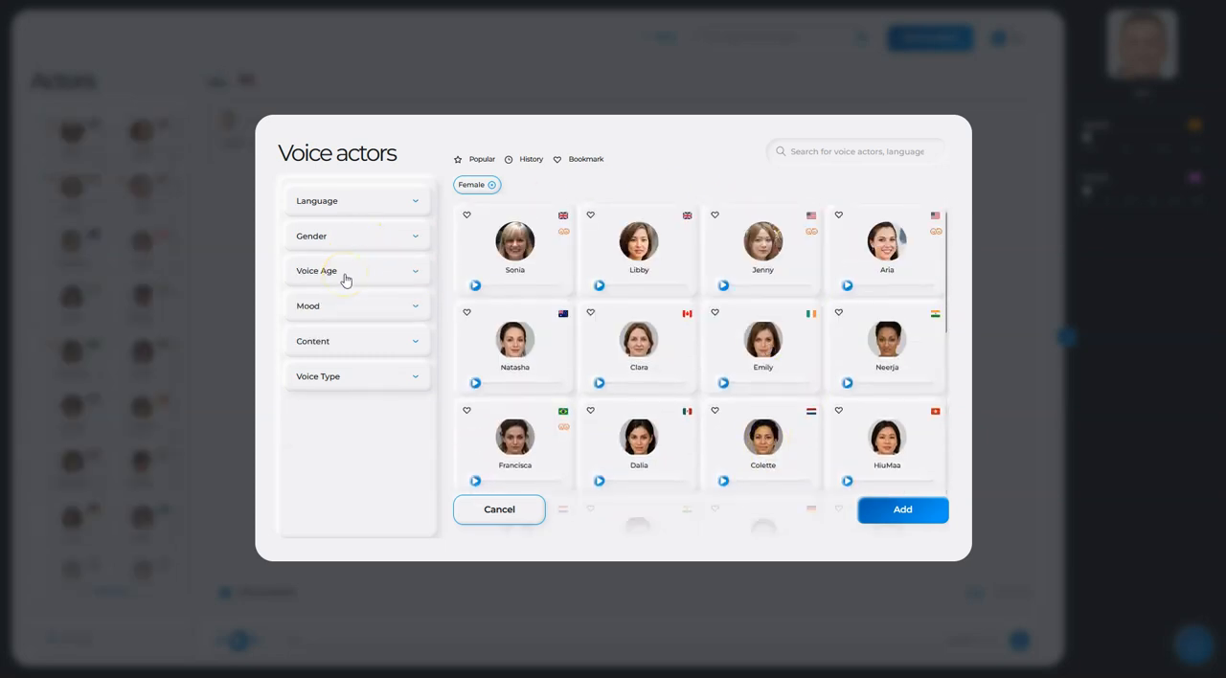
- Filter the voice actors by the Youth and Middle Aged voice ages
{"action": "left_click", "coordinate": [345, 277]}
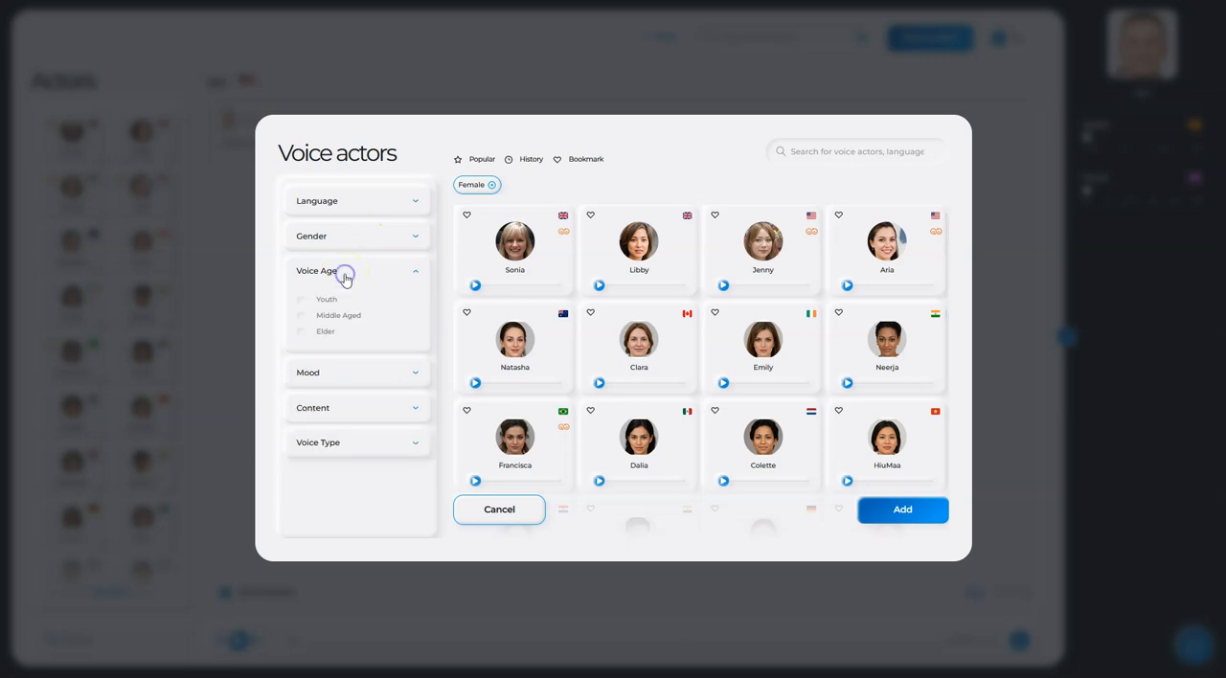
{"action": "left_click", "coordinate": [301, 303]}
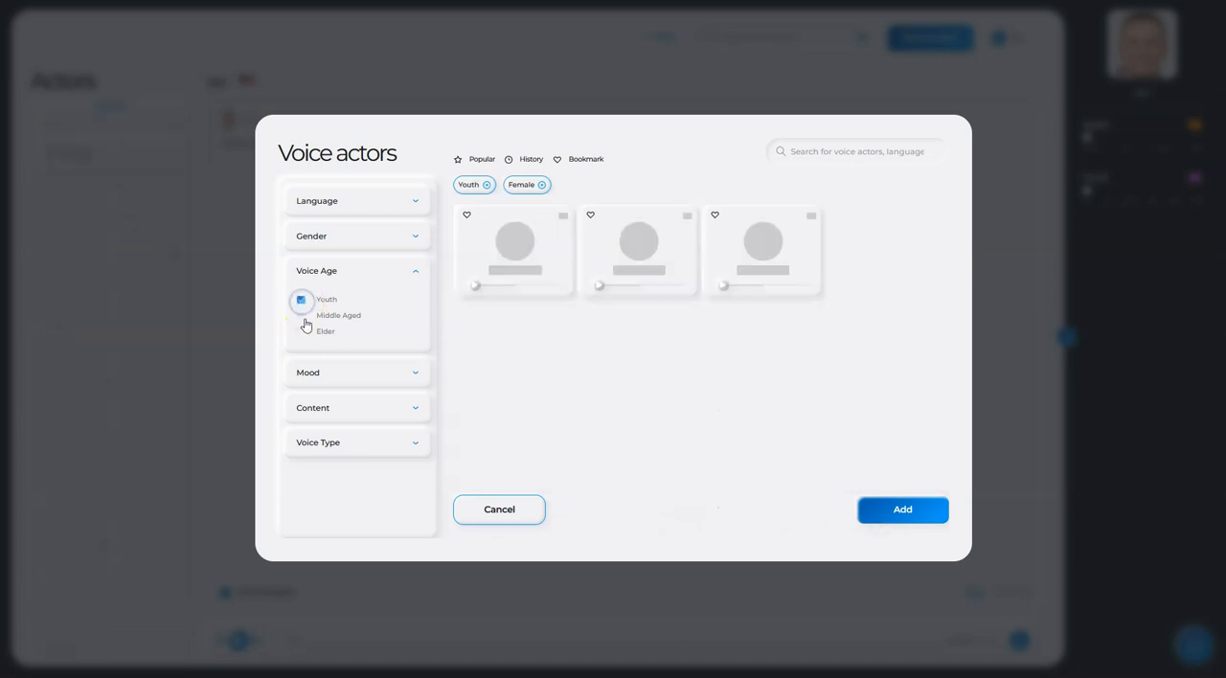
{"action": "left_click", "coordinate": [304, 320]}
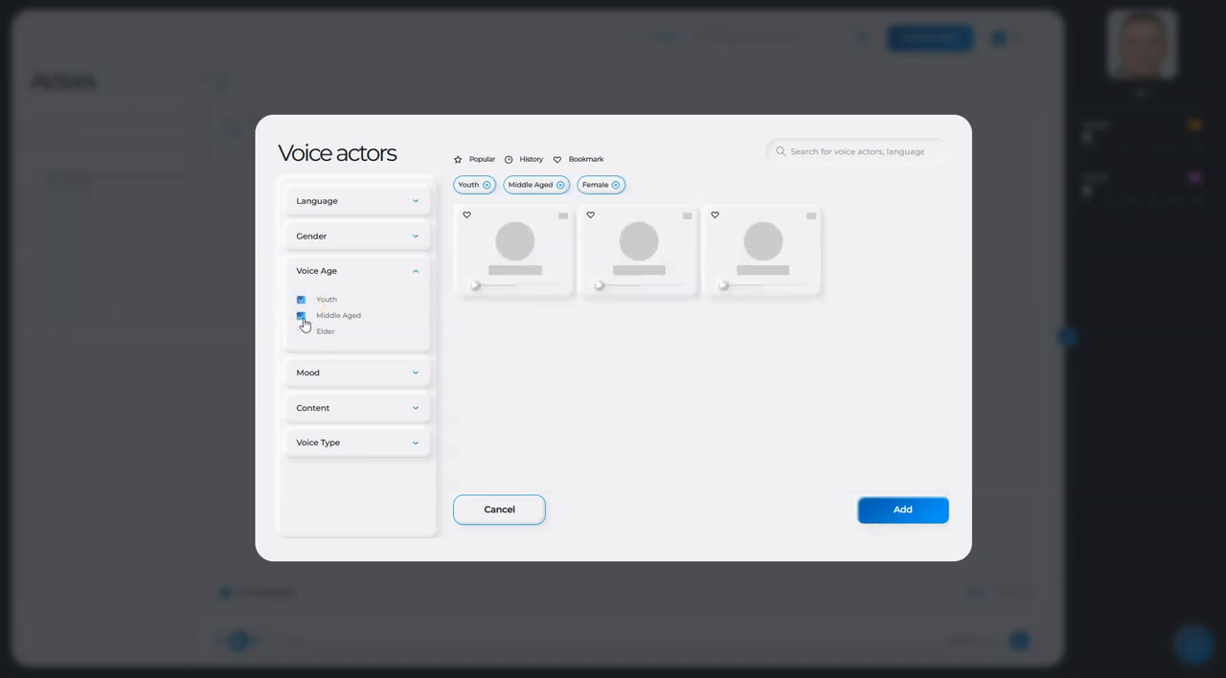
{"action": "left_click", "coordinate": [377, 267]}
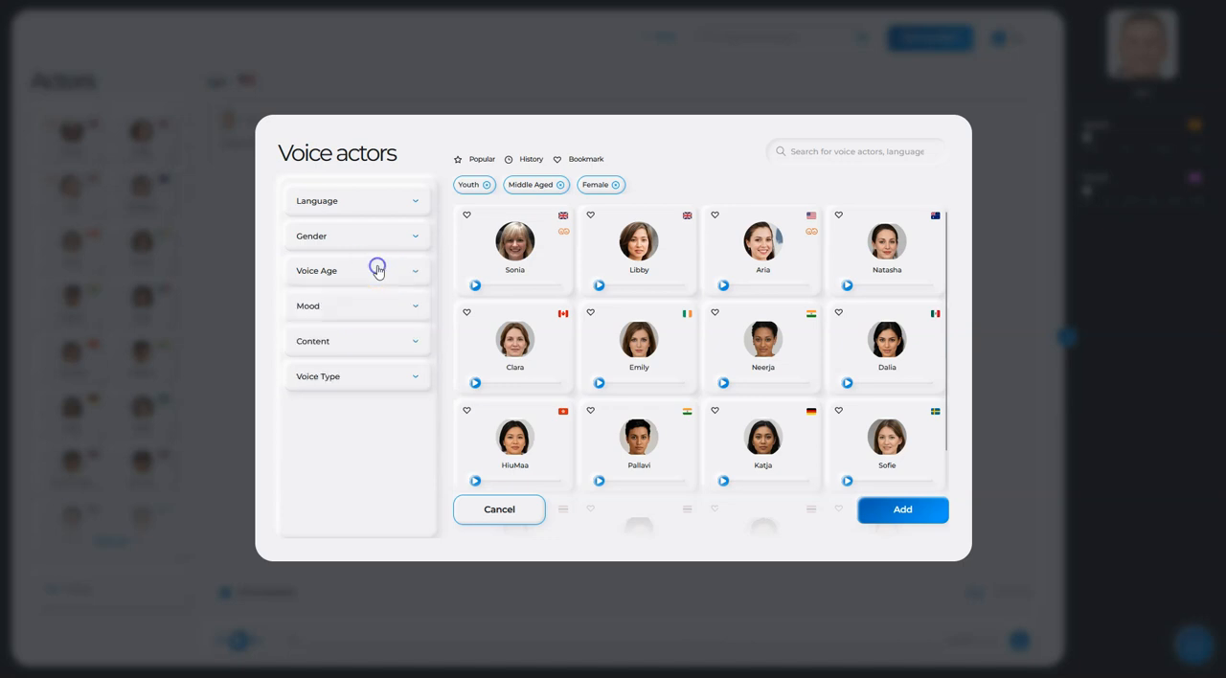
- Review the mood filter options, and restrict the voice actors to Narration content
{"action": "left_click", "coordinate": [360, 310]}
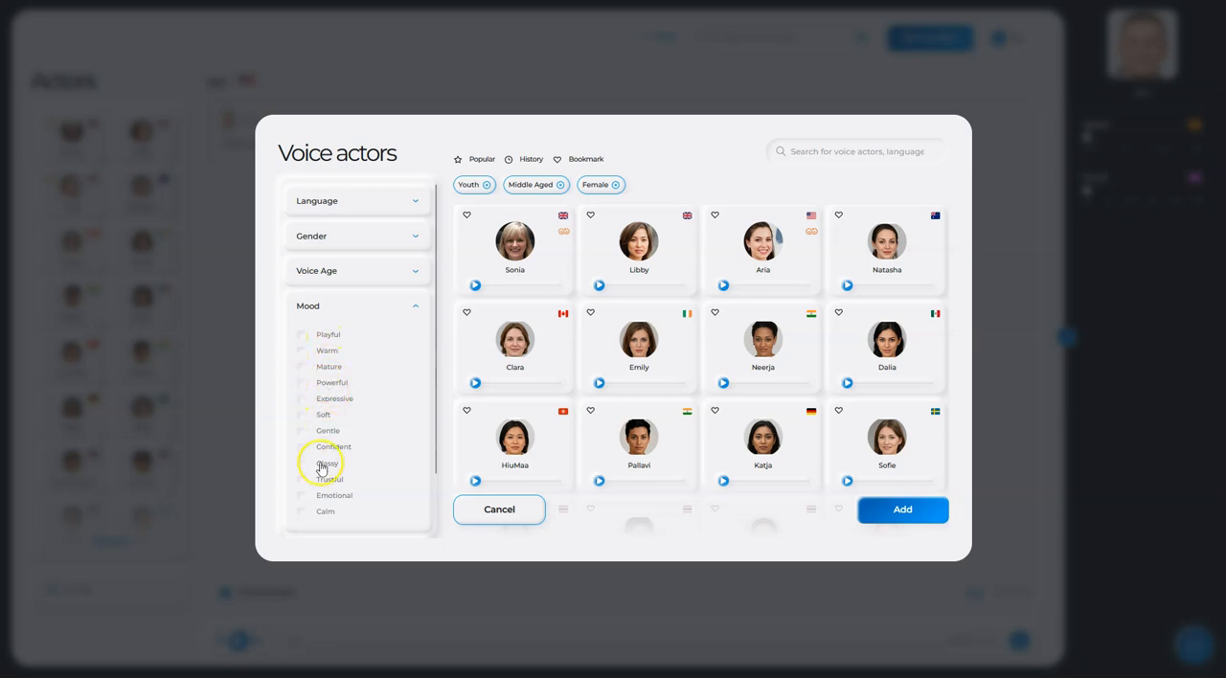
{"action": "scroll", "coordinate": [326, 379], "scroll_direction": "down", "scroll_amount": 1}
{"action": "scroll", "coordinate": [326, 380], "scroll_direction": "down", "scroll_amount": 2}
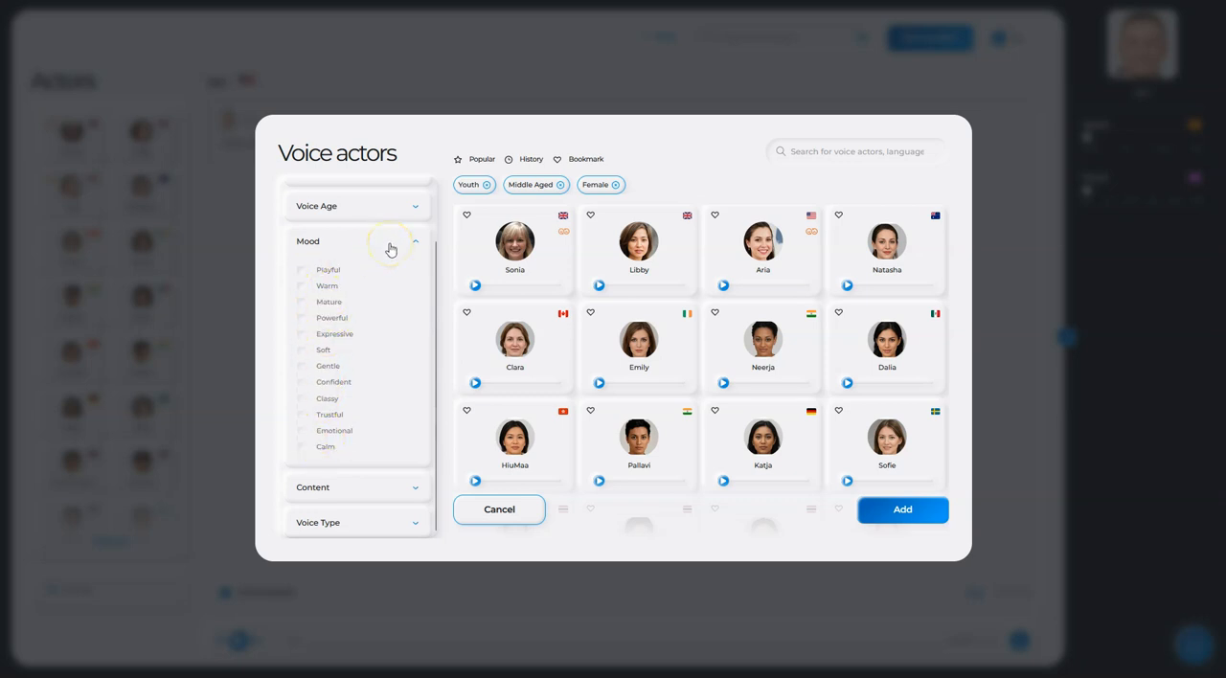
{"action": "left_click", "coordinate": [391, 247]}
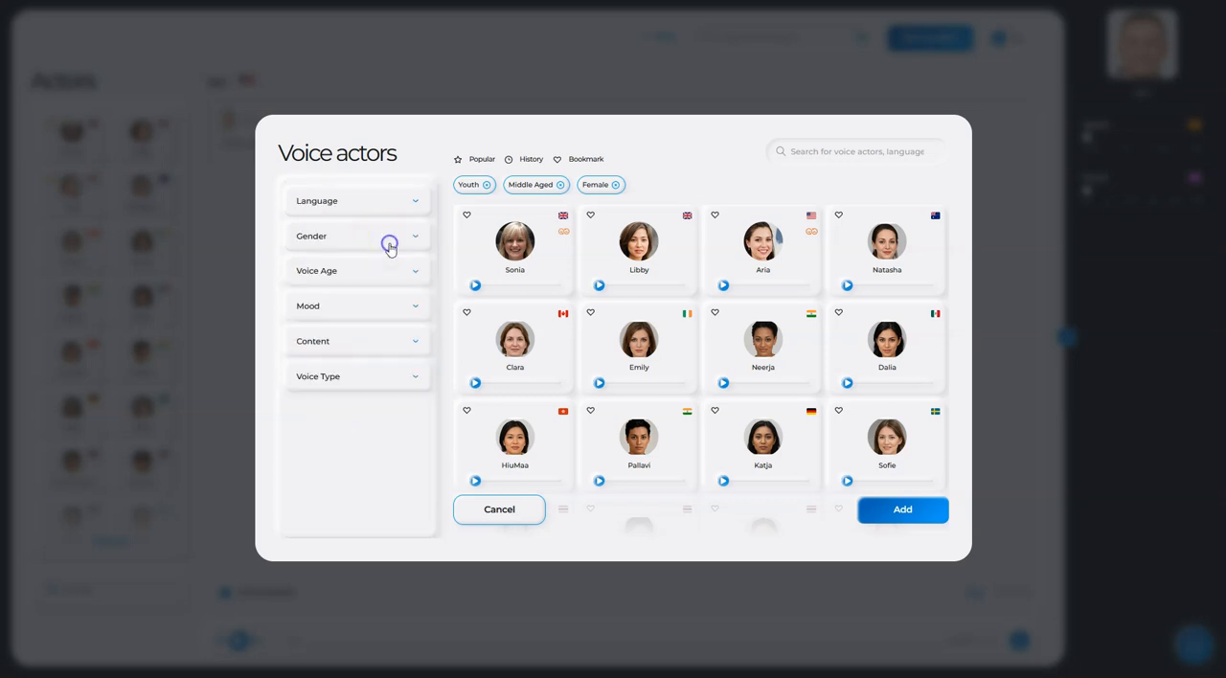
{"action": "left_click", "coordinate": [345, 343]}
{"action": "scroll", "coordinate": [345, 394], "scroll_direction": "down", "scroll_amount": 1}
{"action": "scroll", "coordinate": [345, 394], "scroll_direction": "down", "scroll_amount": 1}
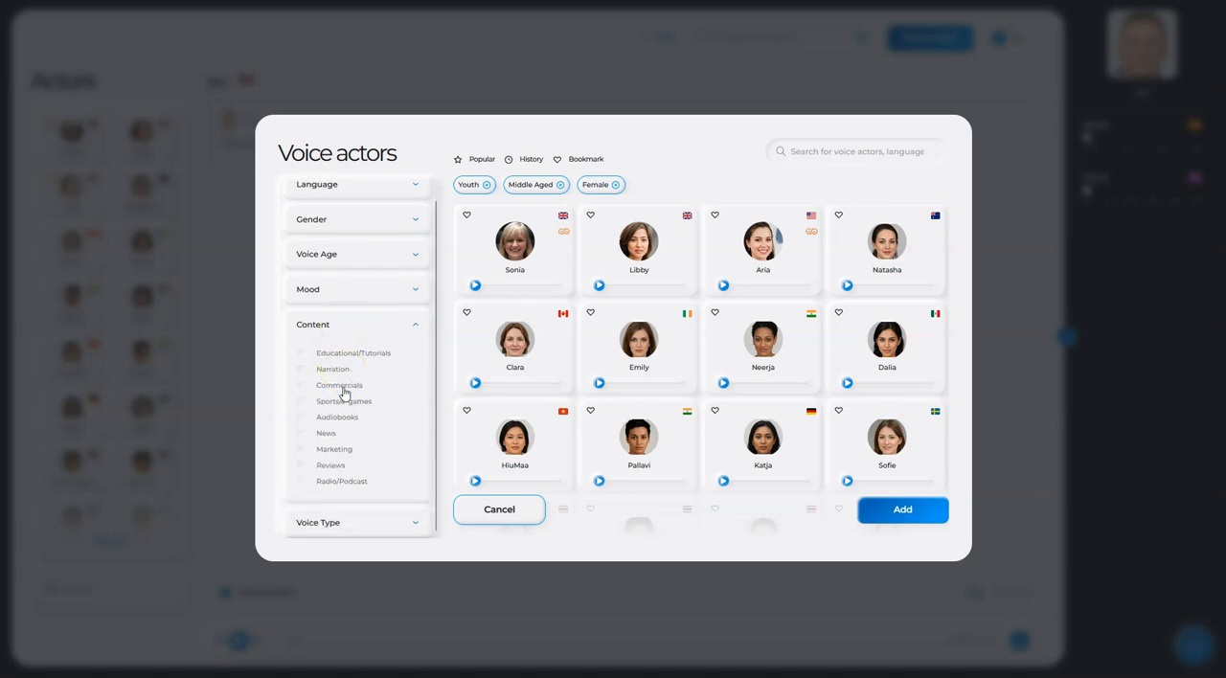
{"action": "left_click", "coordinate": [342, 355]}
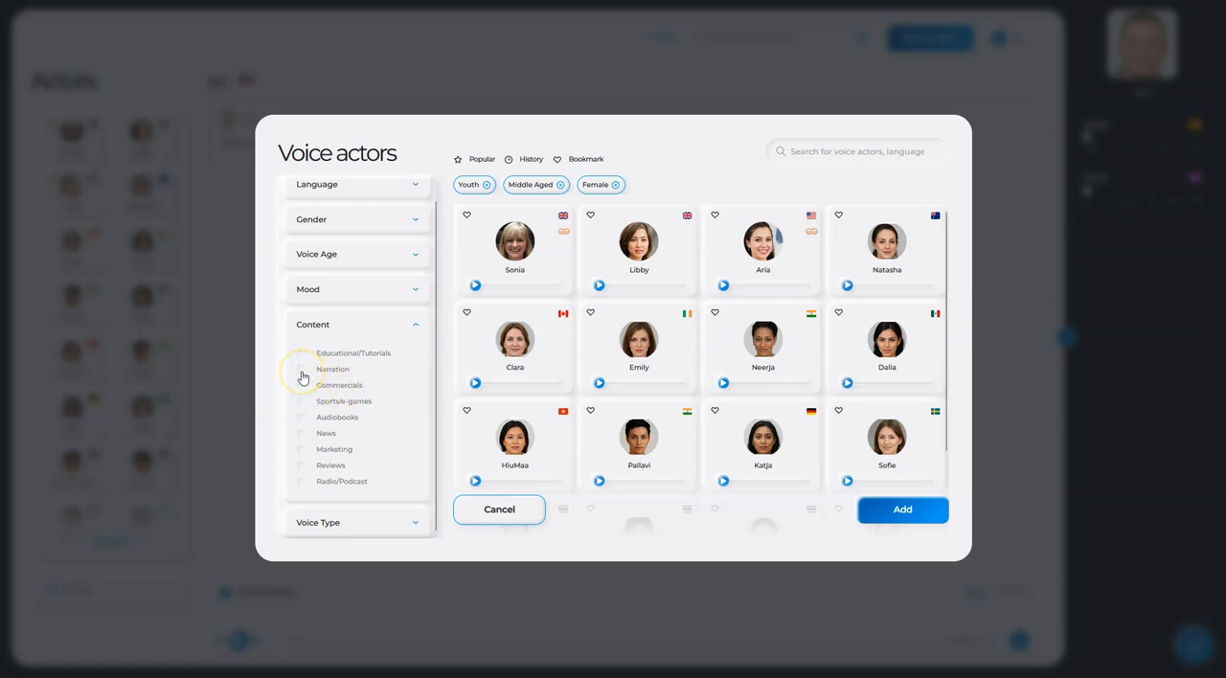
{"action": "left_click", "coordinate": [302, 372]}
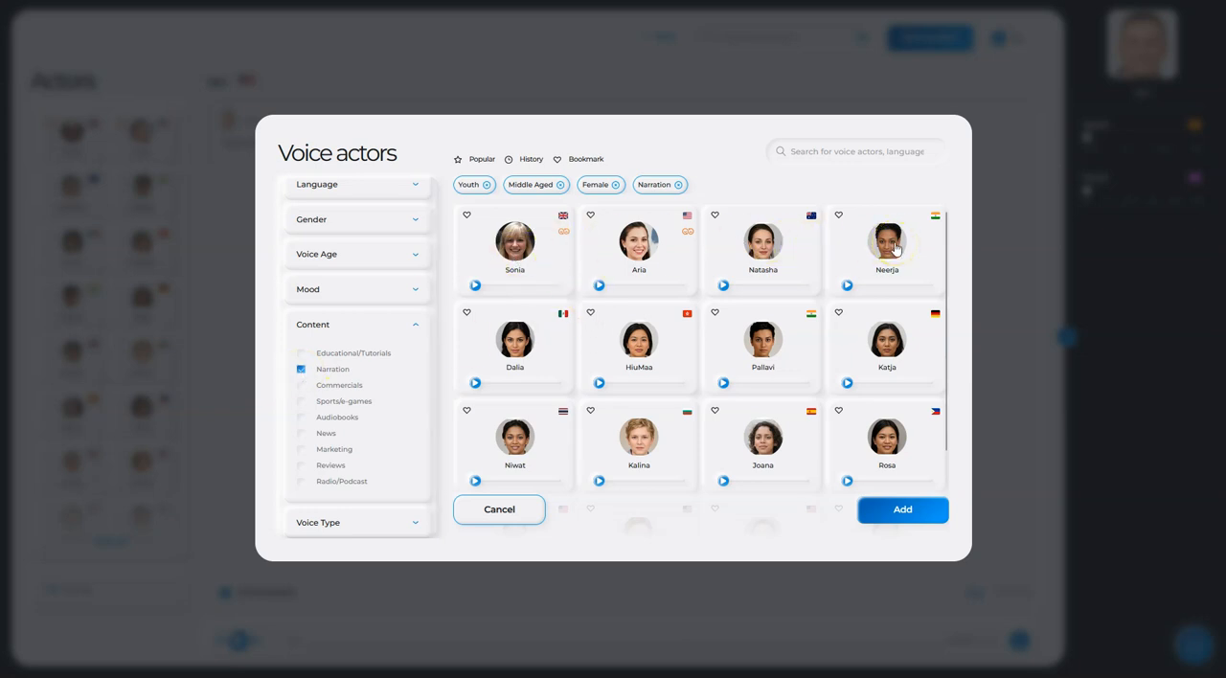
{"action": "left_click", "coordinate": [364, 327]}
- Review the voice type options, and add the US voice Aria to the project's actors
{"action": "left_click", "coordinate": [345, 381]}
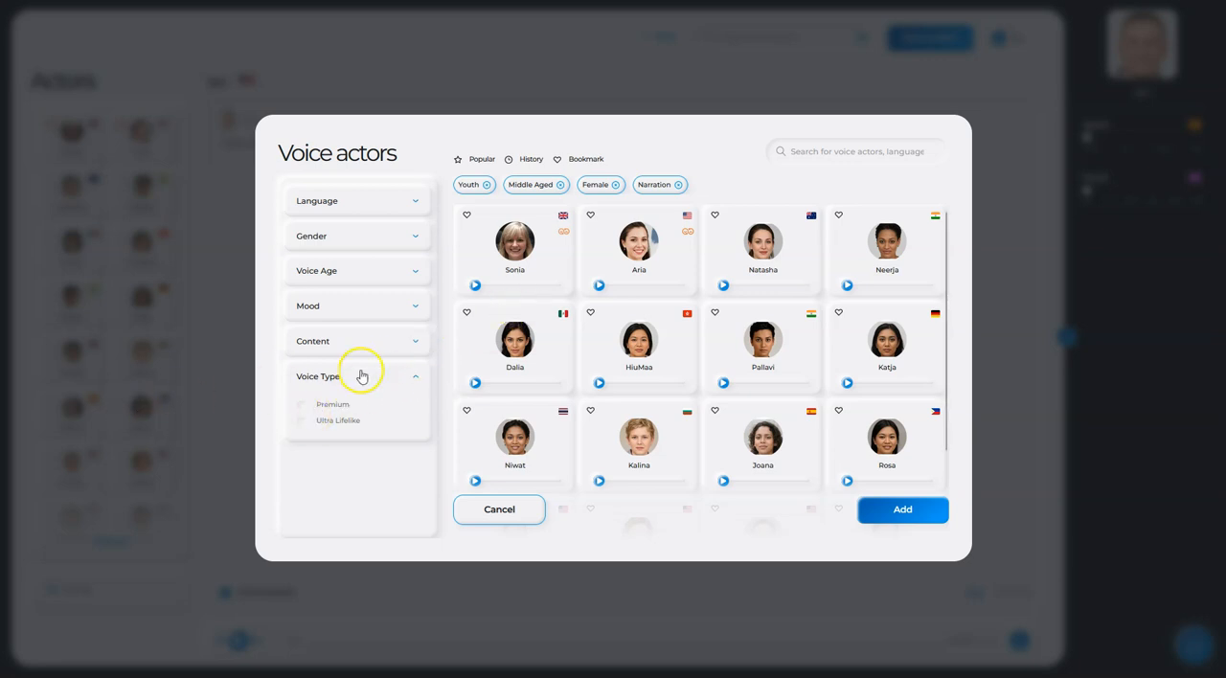
{"action": "left_click", "coordinate": [632, 254]}
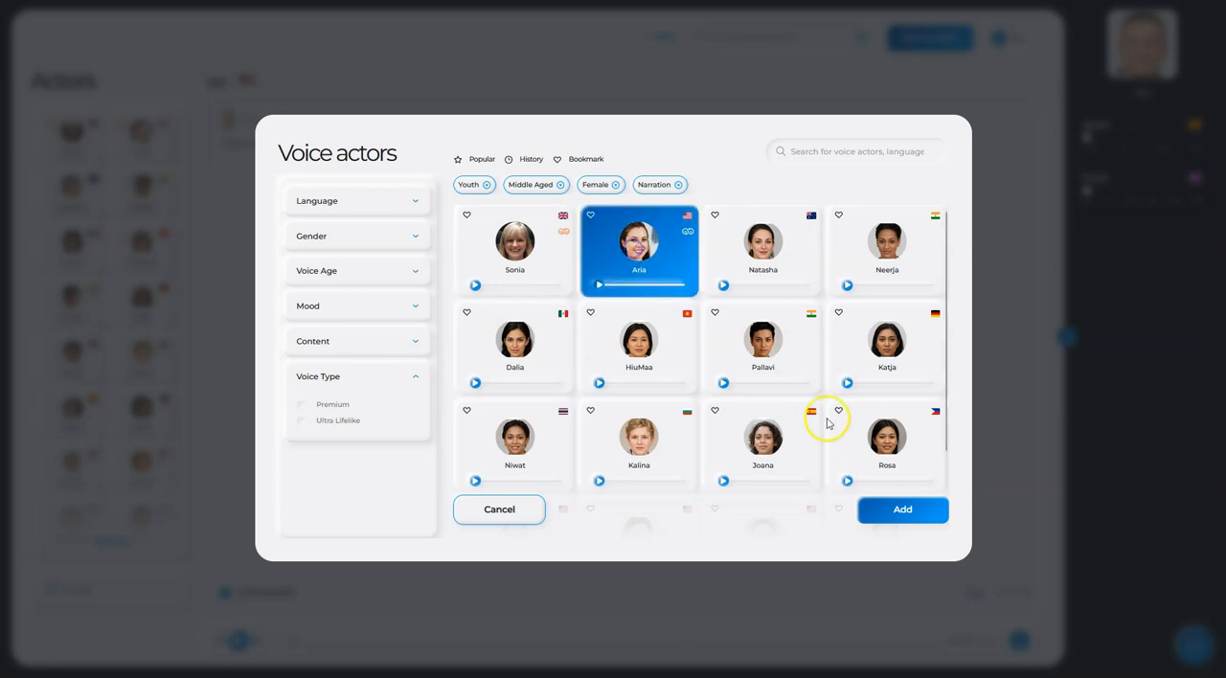
{"action": "left_click", "coordinate": [884, 508]}
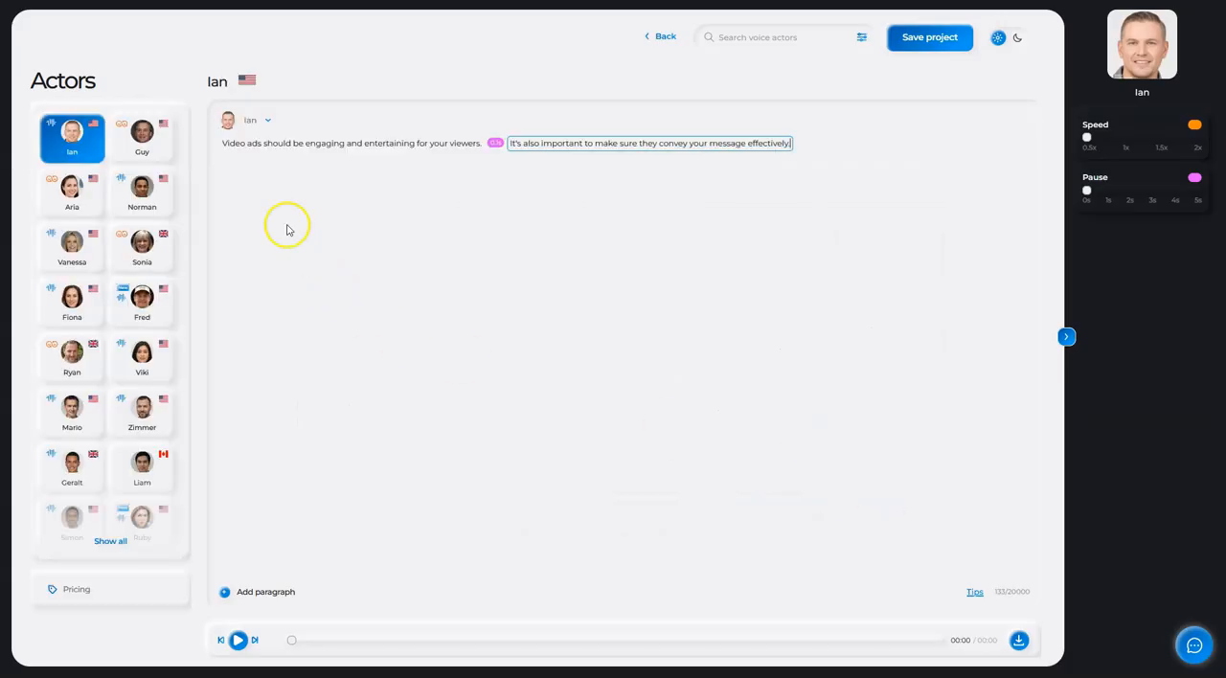
- Change the first paragraph's voice from Ian to Aria
{"action": "left_click", "coordinate": [251, 123]}
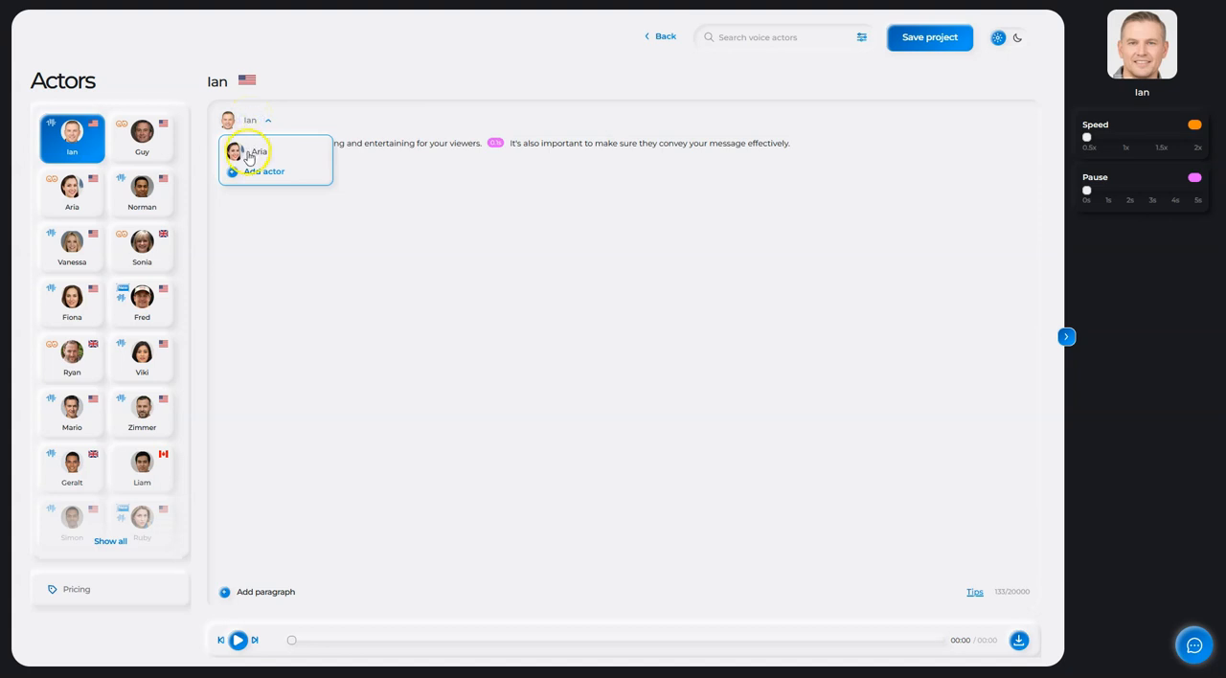
{"action": "left_click", "coordinate": [250, 155]}
{"action": "left_click", "coordinate": [411, 208]}
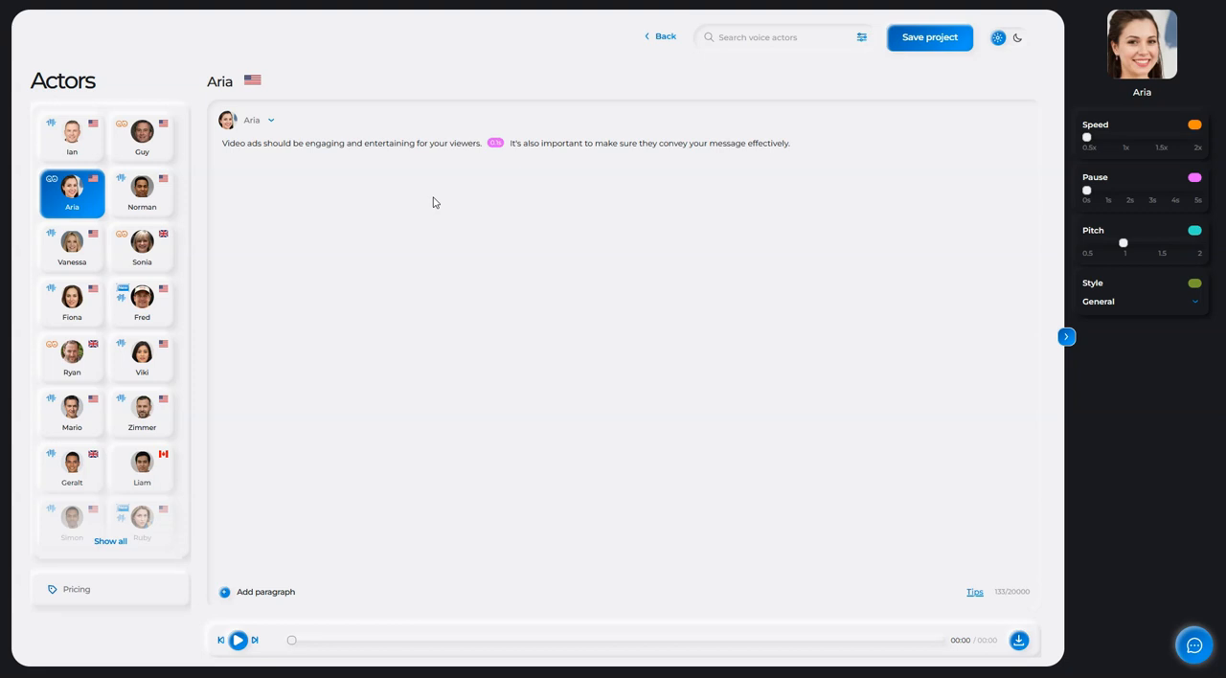
- Add a second paragraph, and filter the voice actor library for it by Male gender
{"action": "left_click", "coordinate": [273, 593]}
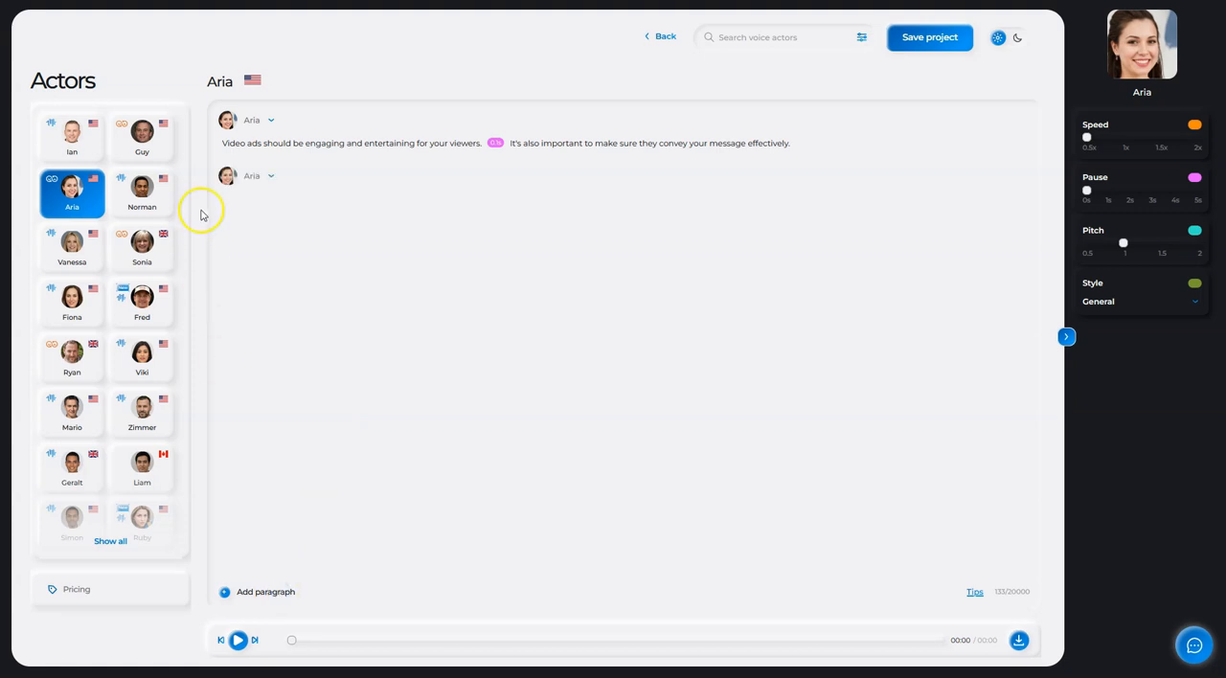
{"action": "left_click", "coordinate": [250, 176]}
{"action": "left_click", "coordinate": [258, 230]}
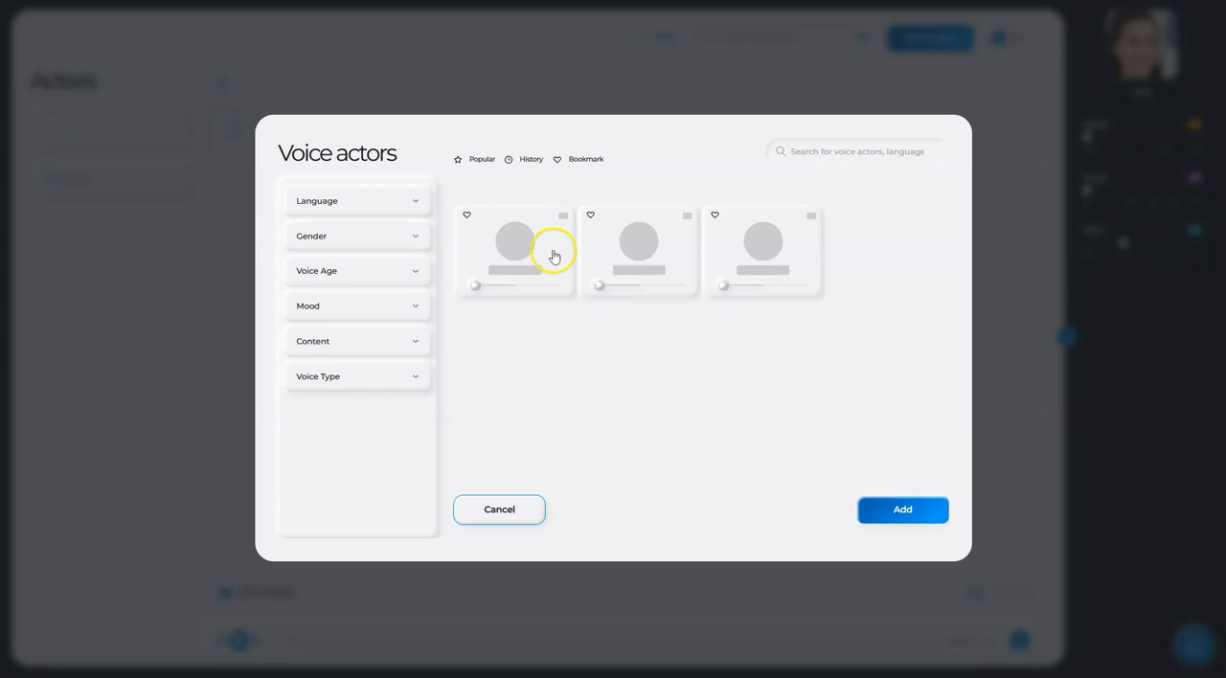
{"action": "left_click", "coordinate": [357, 236]}
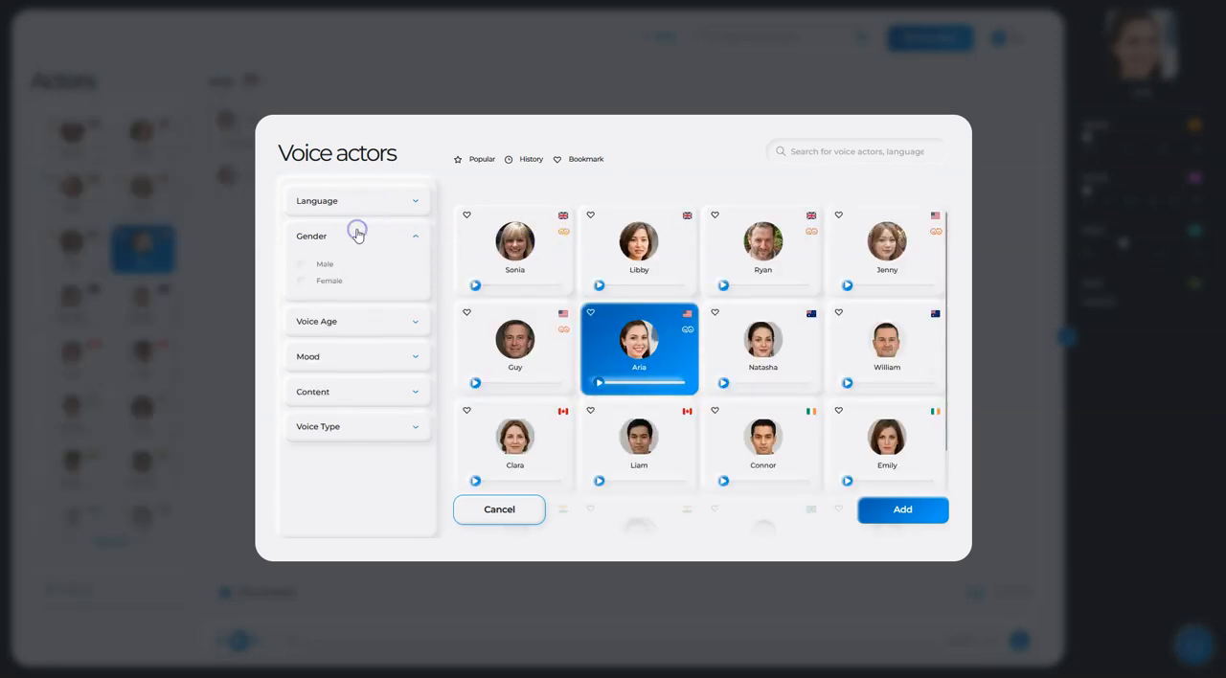
{"action": "left_click", "coordinate": [319, 263]}
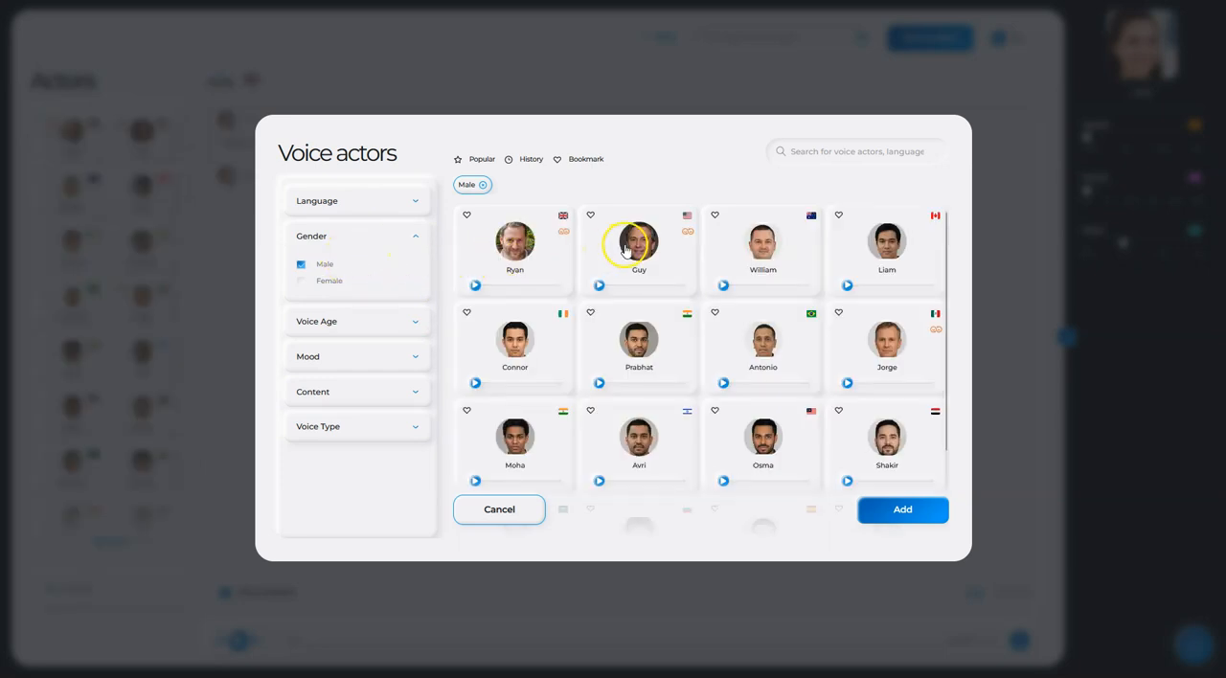
- Add the US voice Guy to the project's actors, and assign it to the second paragraph
{"action": "left_click", "coordinate": [625, 247]}
{"action": "left_click", "coordinate": [898, 514]}
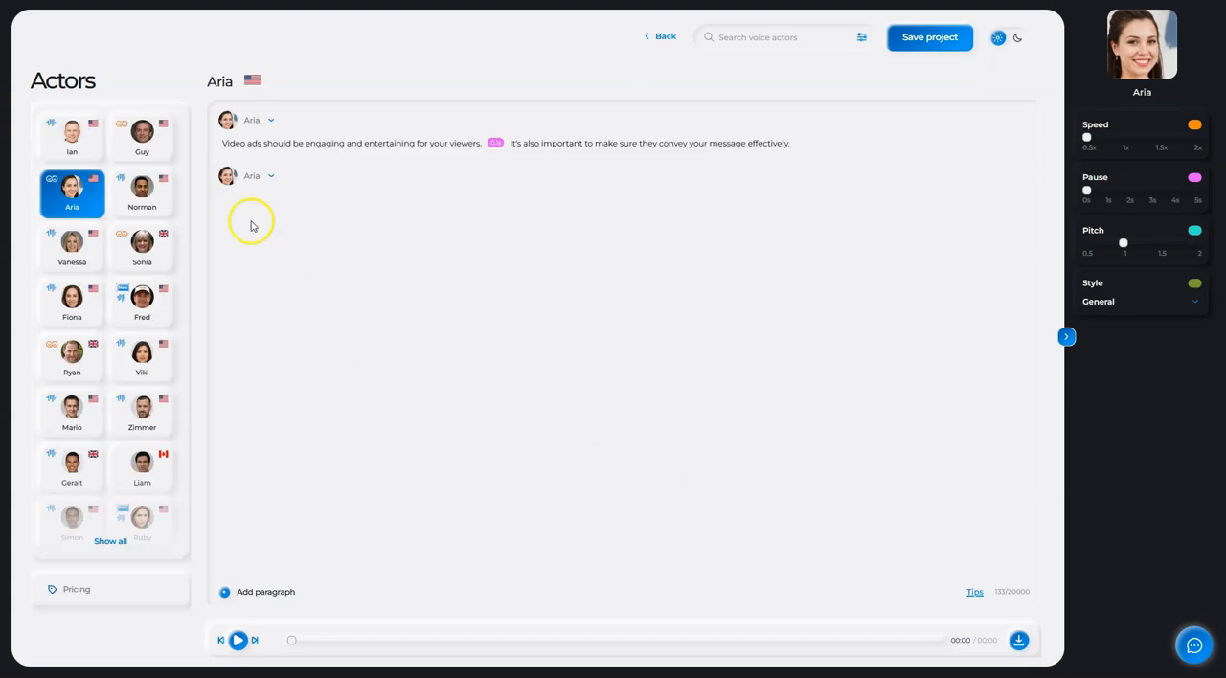
{"action": "left_click", "coordinate": [257, 175]}
{"action": "left_click", "coordinate": [255, 229]}
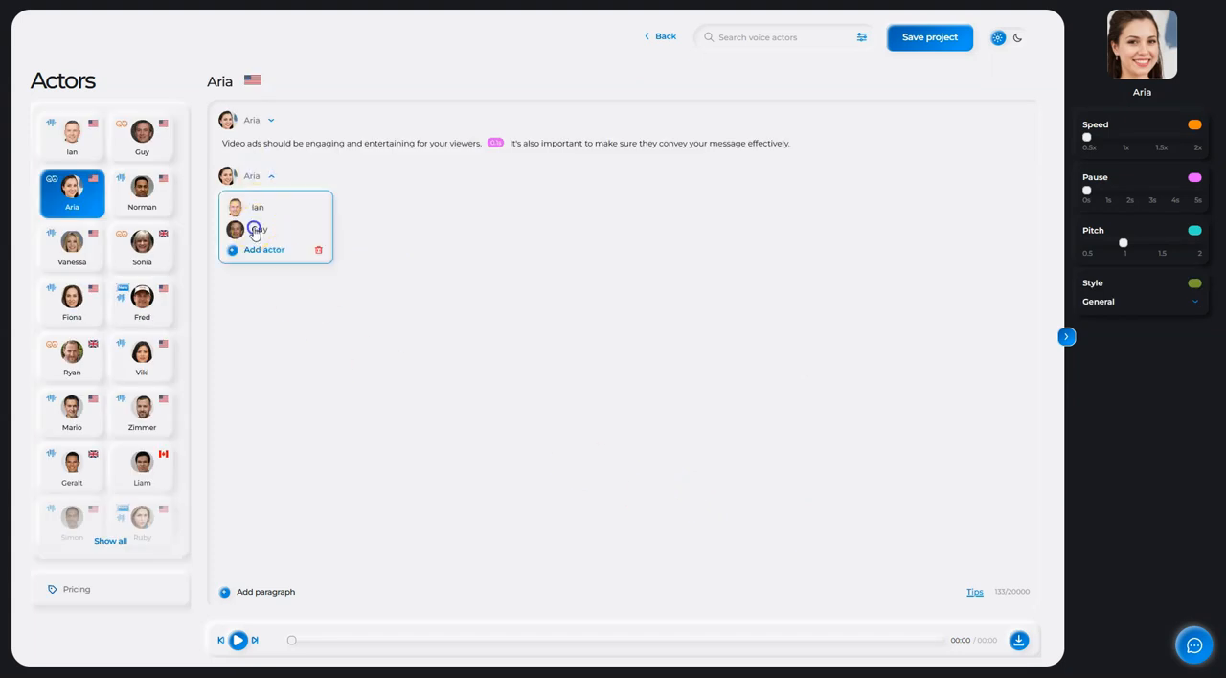
{"action": "left_click", "coordinate": [388, 238]}
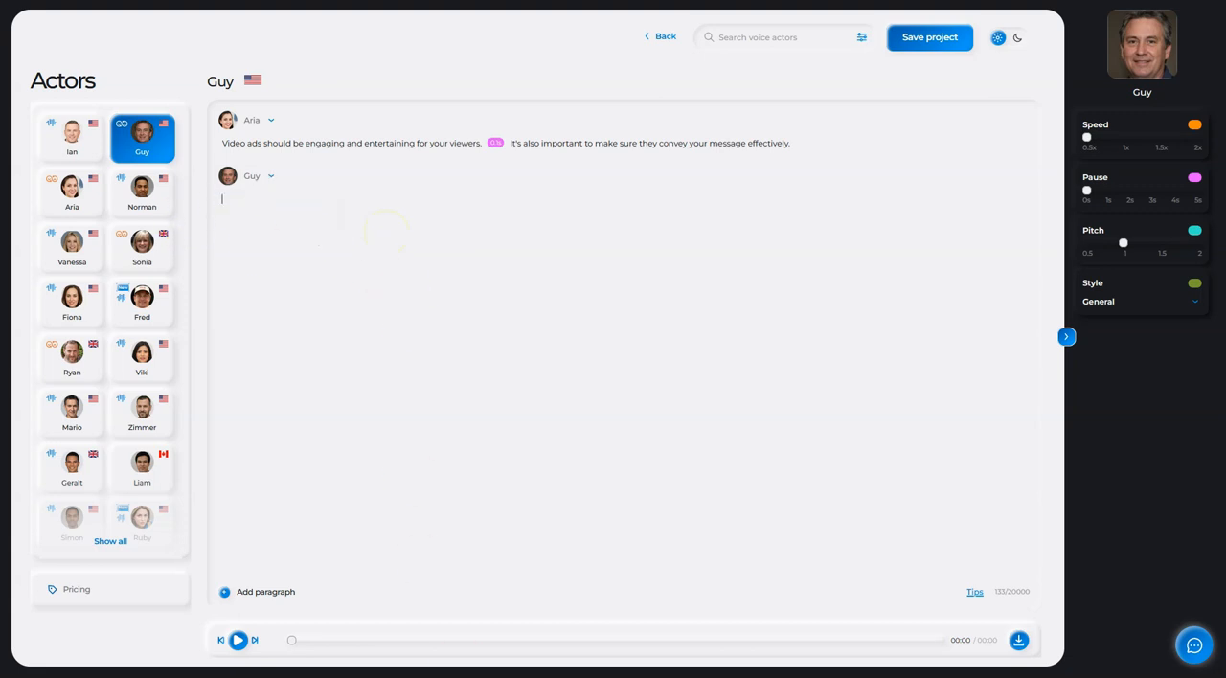
- Copy the passage beginning "You also want to ensure that your video ad is creative" from the Notepad script into Guy's paragraph
{"action": "key", "text": "alt+Tab"}
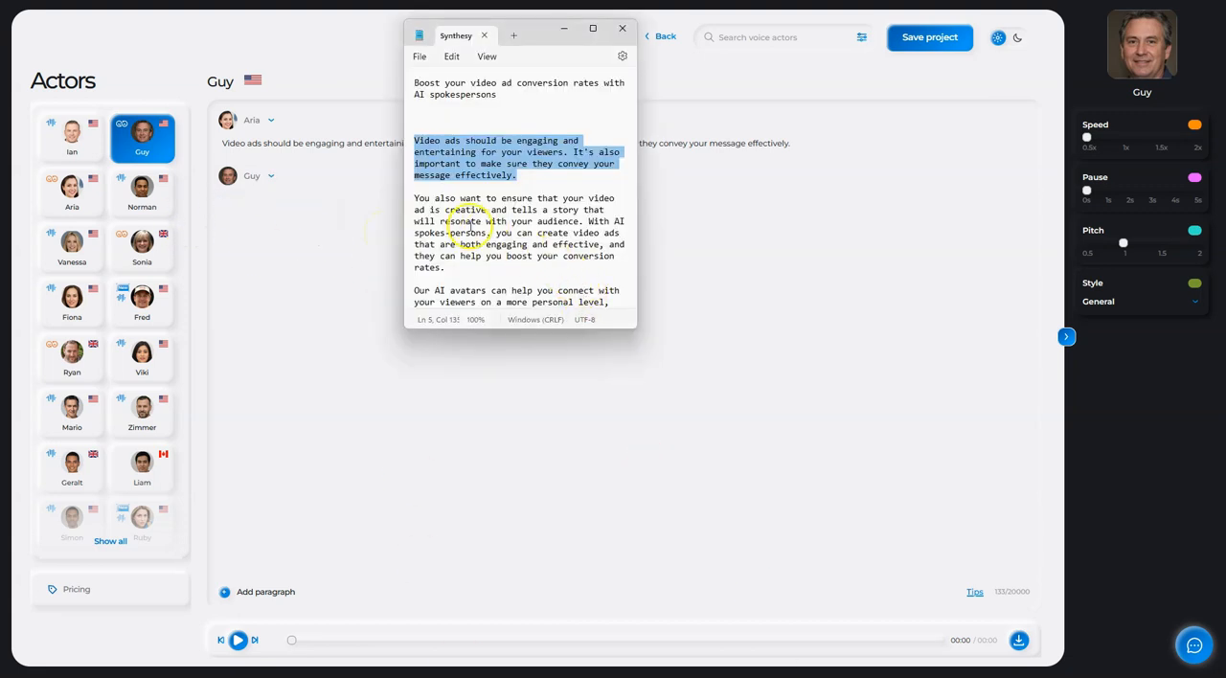
{"action": "left_click_drag", "start_coordinate": [416, 198], "coordinate": [479, 266]}
{"action": "key", "text": "ctrl+c"}
{"action": "left_click", "coordinate": [224, 198]}
{"action": "key", "text": "ctrl+v"}
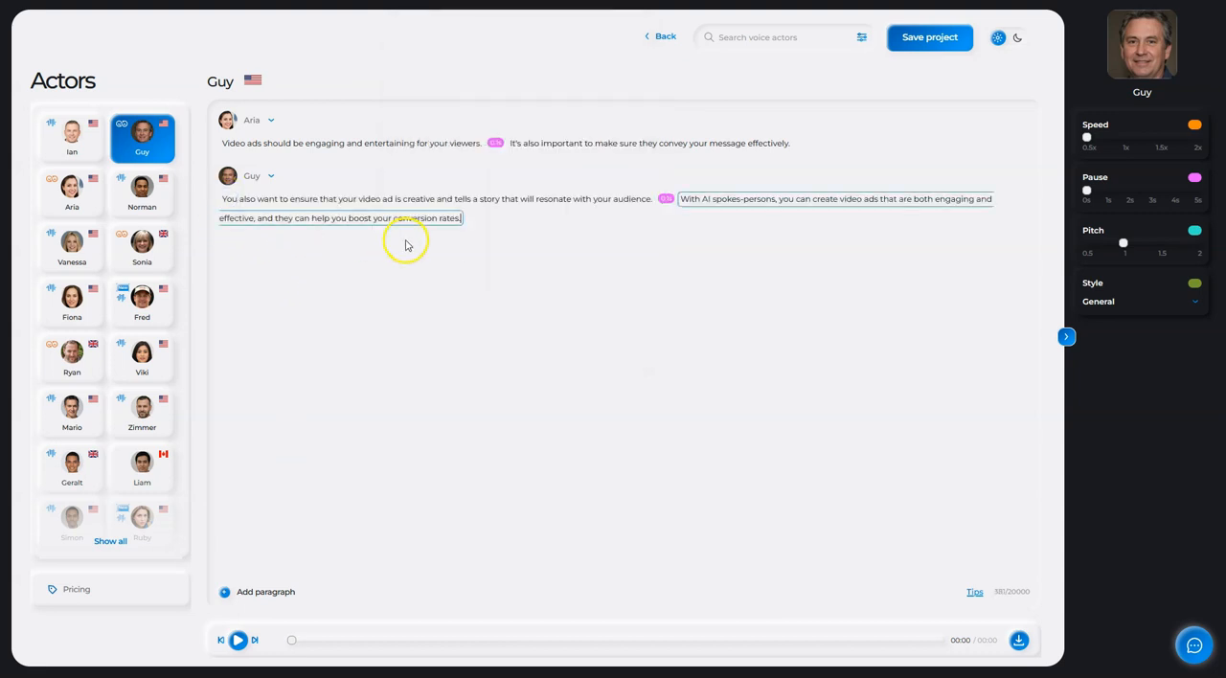
{"action": "left_click", "coordinate": [511, 266]}
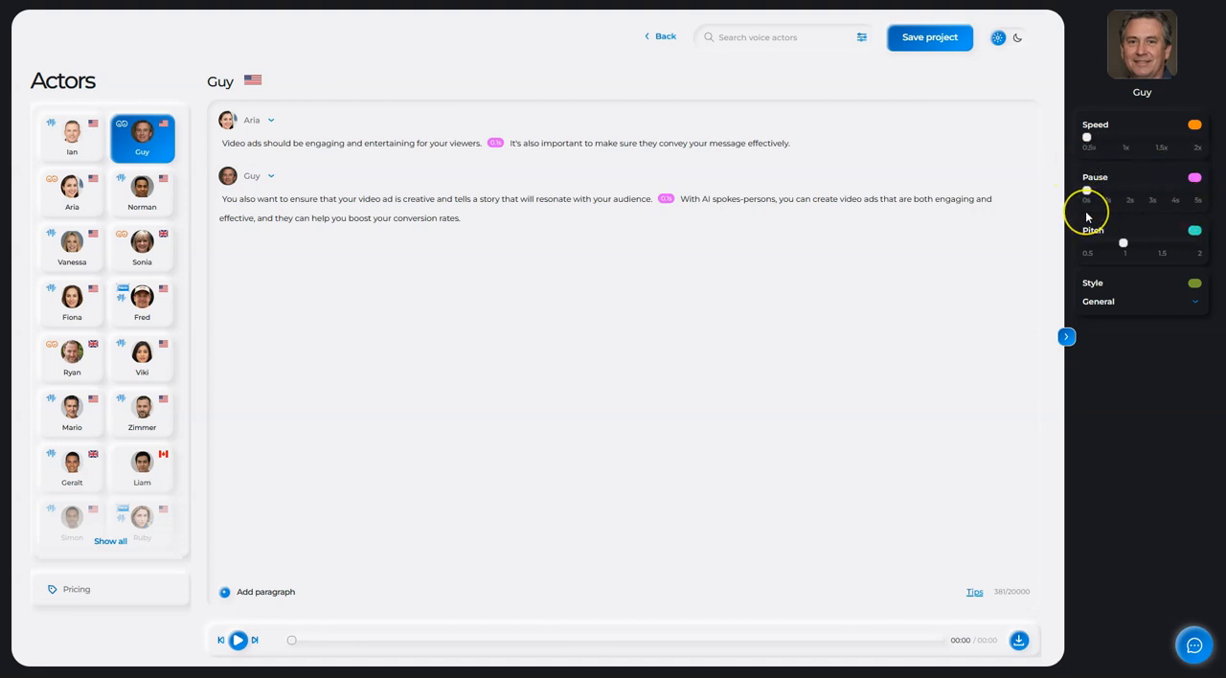
- Lengthen the pause after the first sentence of Guy's paragraph to 0.7 s
{"action": "left_click", "coordinate": [663, 199]}
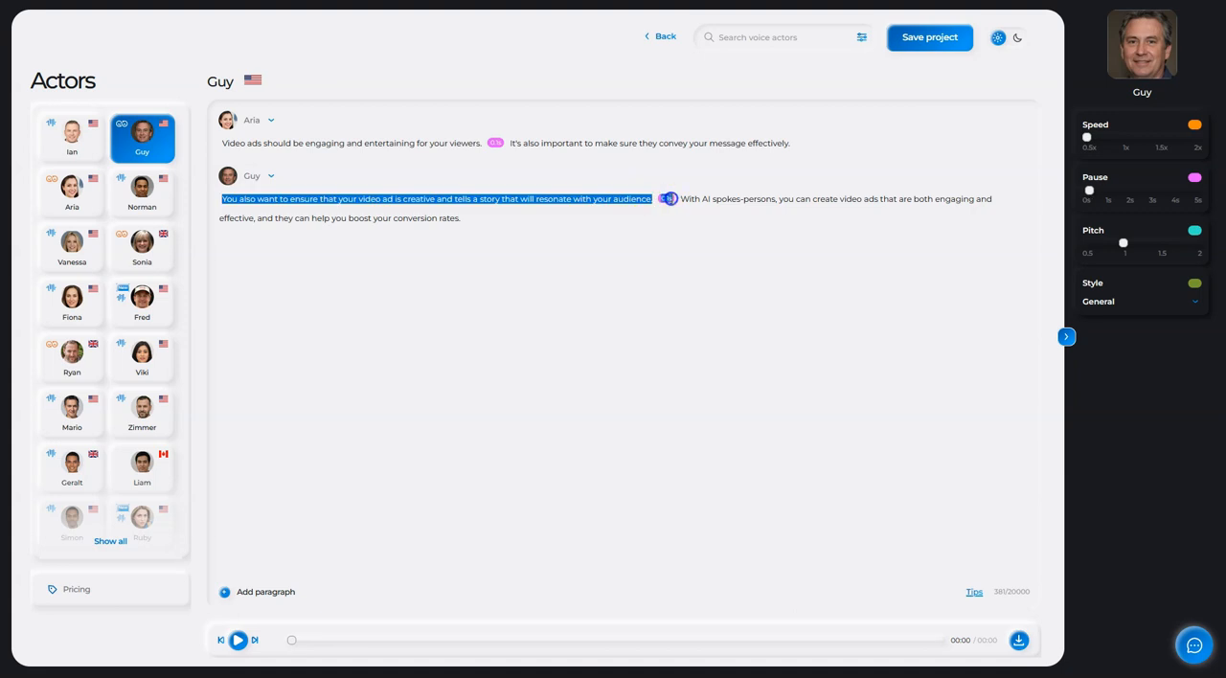
{"action": "left_click", "coordinate": [666, 240]}
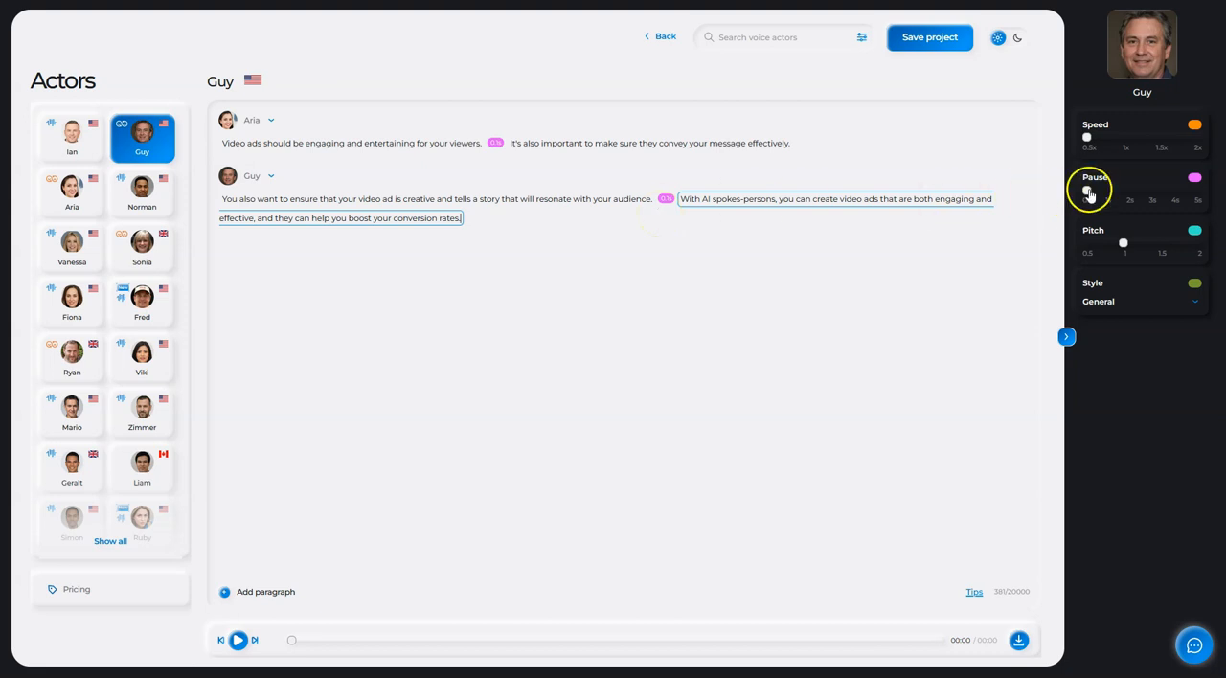
{"action": "left_click", "coordinate": [613, 200]}
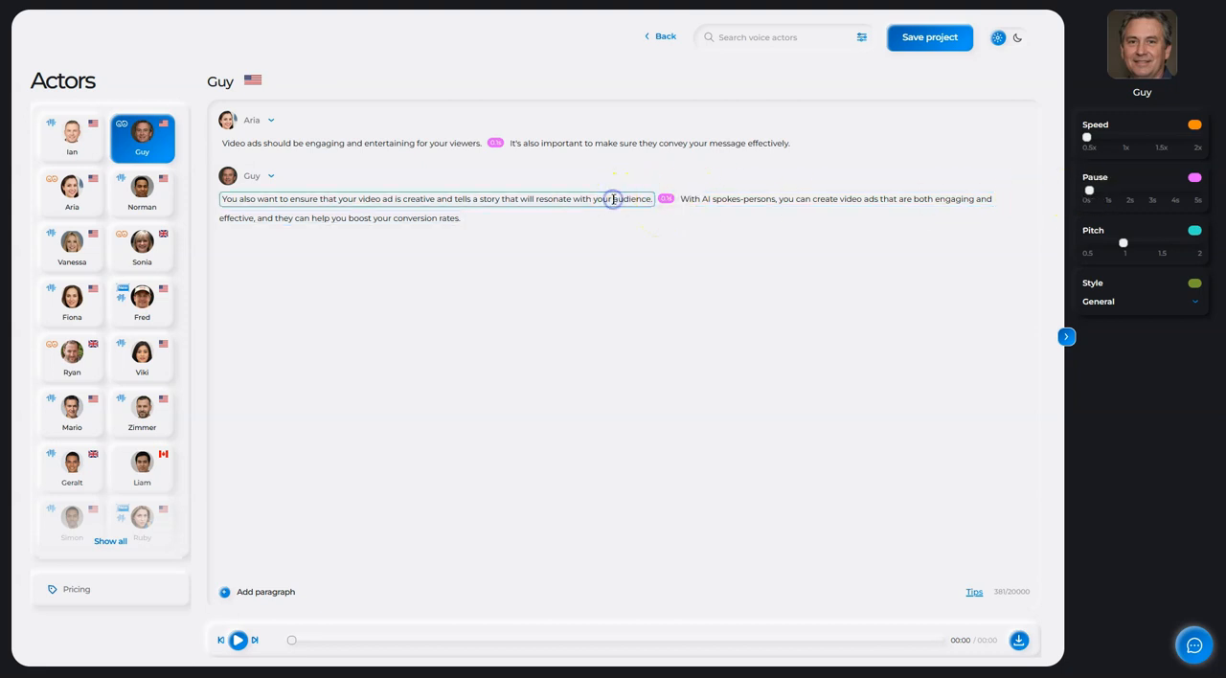
{"action": "mouse_move", "coordinate": [1088, 194]}
{"action": "left_click_drag", "start_coordinate": [1090, 196], "coordinate": [1098, 196]}
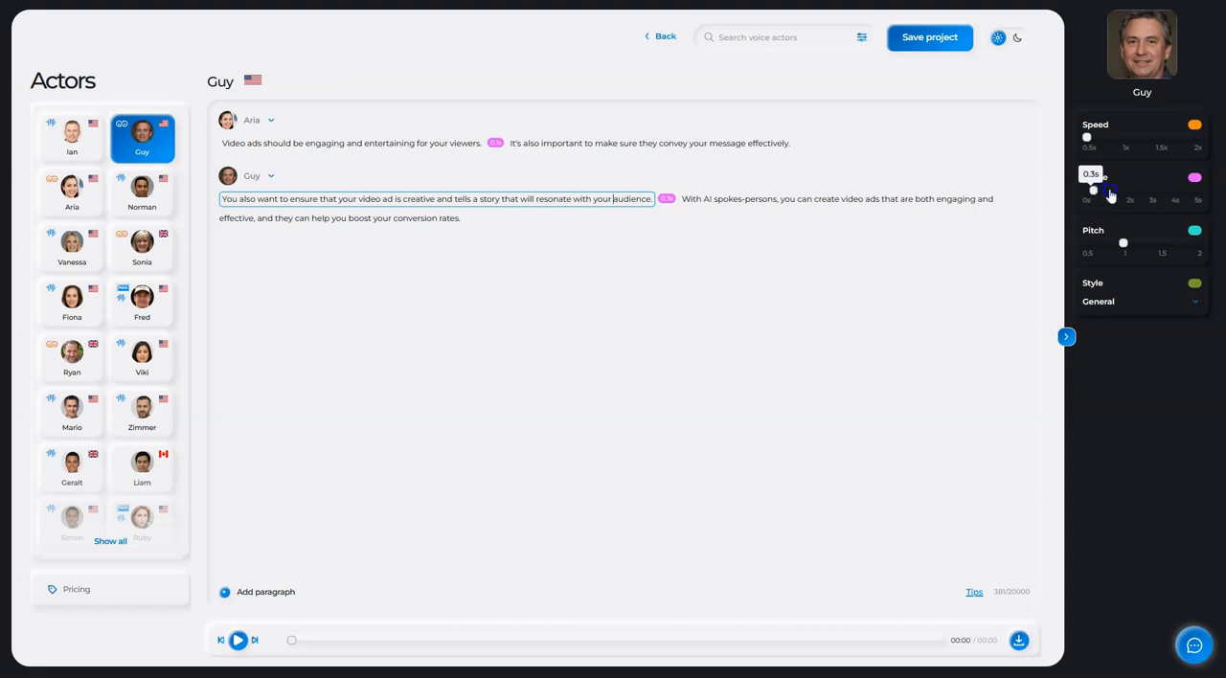
{"action": "left_click_drag", "start_coordinate": [1094, 194], "coordinate": [1105, 194]}
{"action": "left_click", "coordinate": [614, 199]}
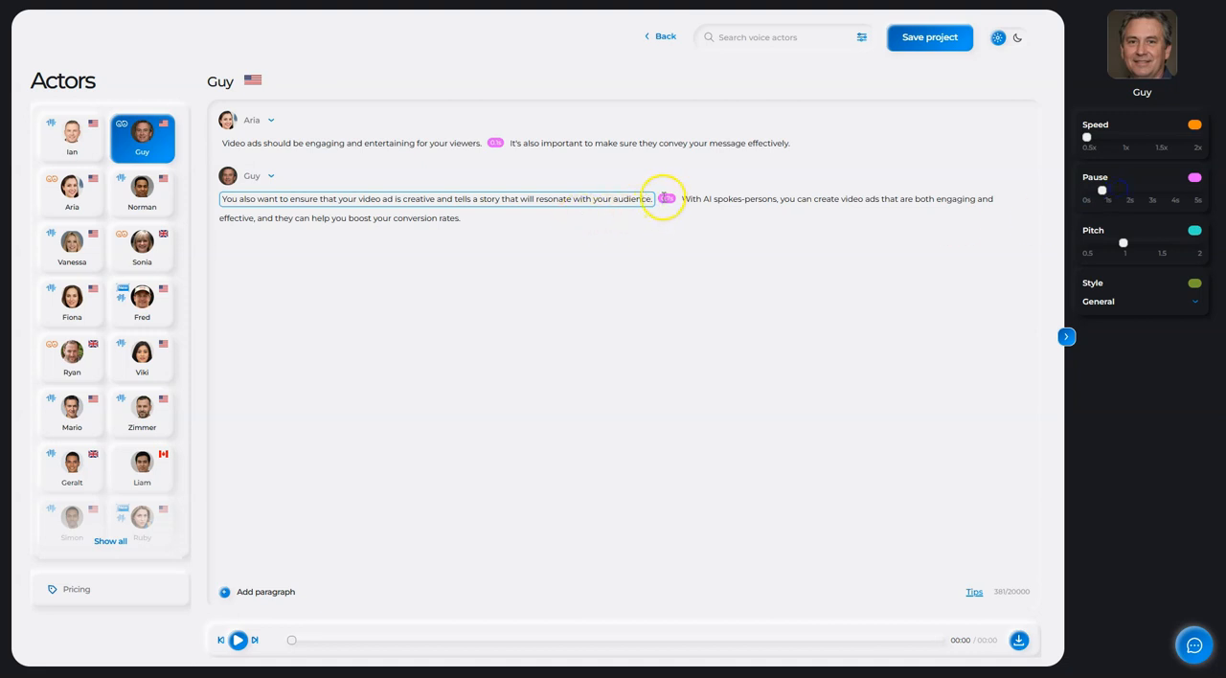
- Return the pause after the first sentence of Guy's paragraph to 0.1 s
{"action": "left_click", "coordinate": [662, 197]}
{"action": "left_click_drag", "start_coordinate": [1096, 212], "coordinate": [862, 185]}
{"action": "left_click", "coordinate": [600, 199]}
{"action": "left_click_drag", "start_coordinate": [1102, 191], "coordinate": [1074, 194]}
{"action": "left_click", "coordinate": [1088, 194]}
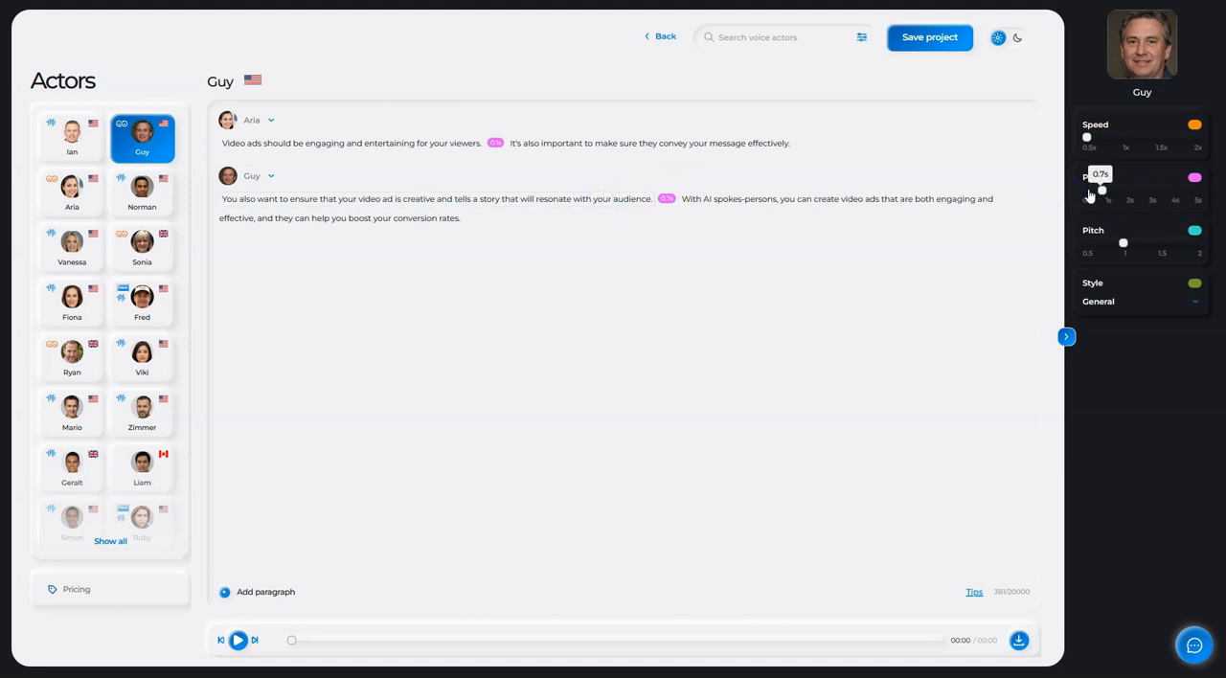
{"action": "left_click", "coordinate": [729, 288]}
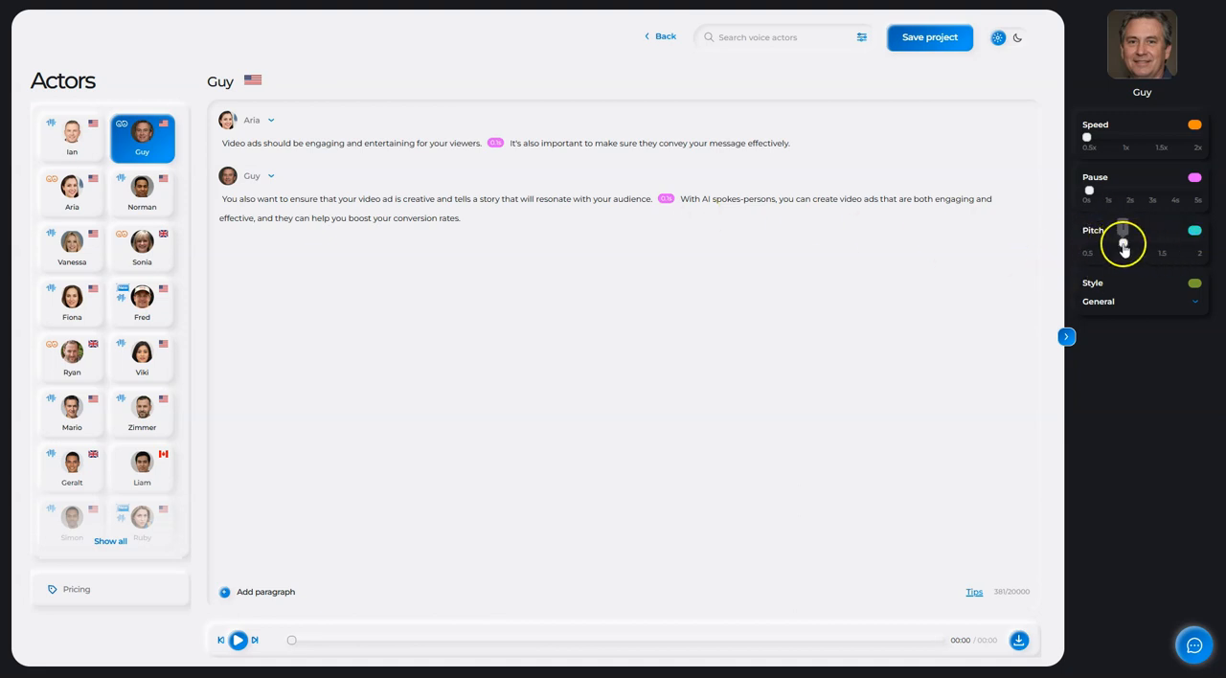
- Try a pitch of 1.1 on the second sentence of Guy's paragraph, and return it to 1
{"action": "left_click", "coordinate": [689, 199]}
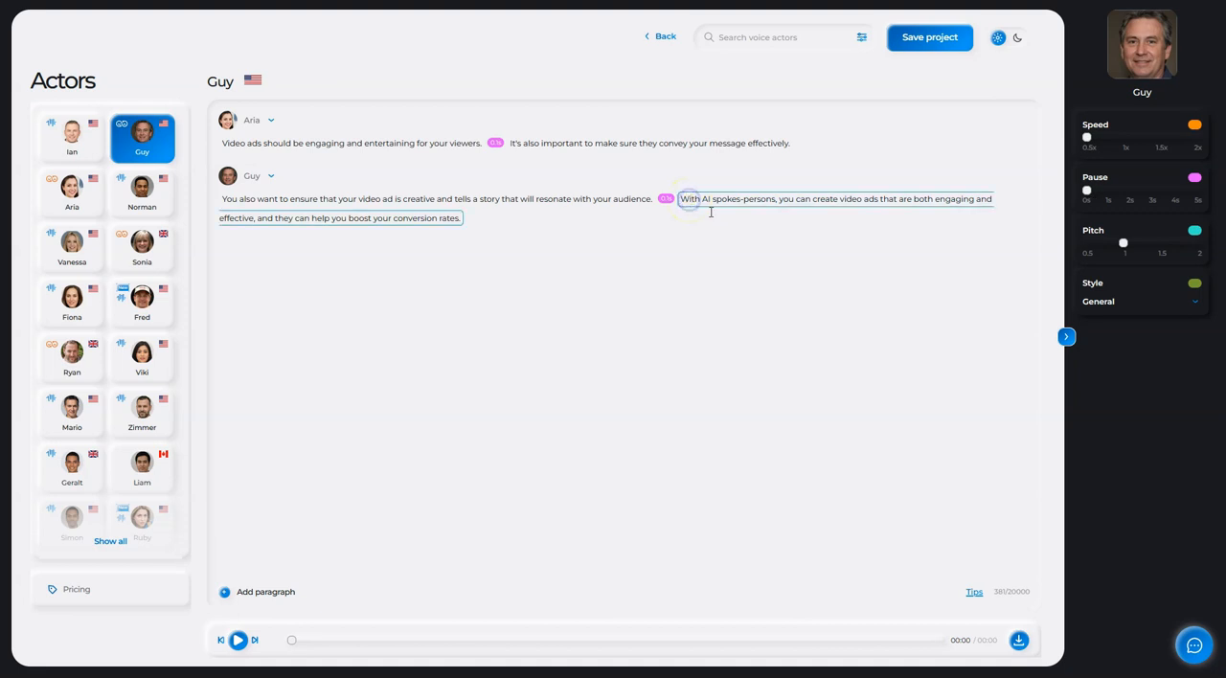
{"action": "left_click_drag", "start_coordinate": [1122, 244], "coordinate": [1142, 249]}
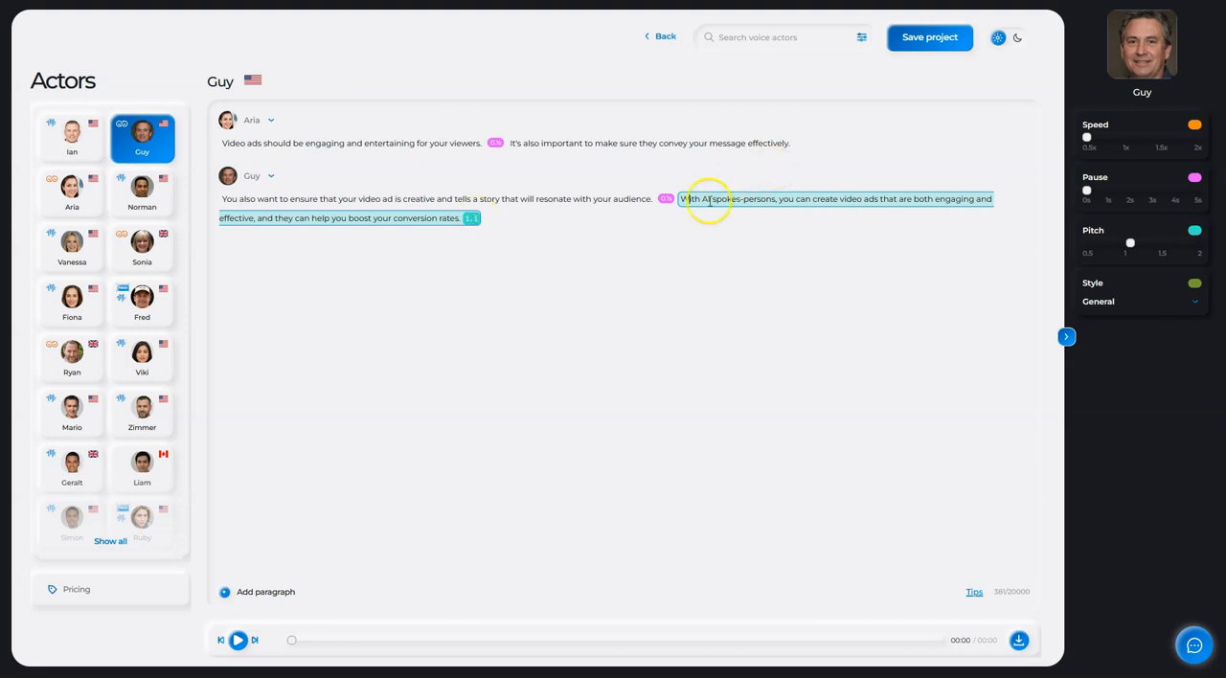
{"action": "left_click", "coordinate": [1131, 243]}
{"action": "left_click_drag", "start_coordinate": [1130, 244], "coordinate": [1124, 243]}
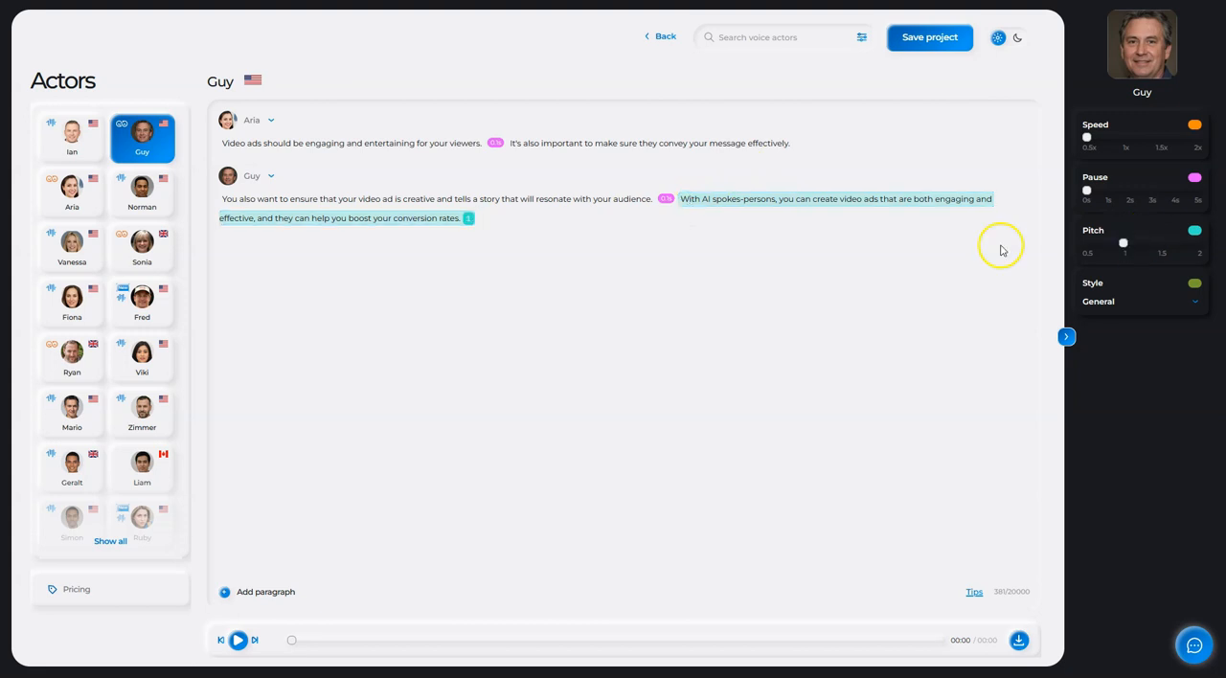
- Try a speed of 0.7x on the first sentence of Aria's paragraph, and set it back to 0.5x
{"action": "left_click", "coordinate": [287, 146]}
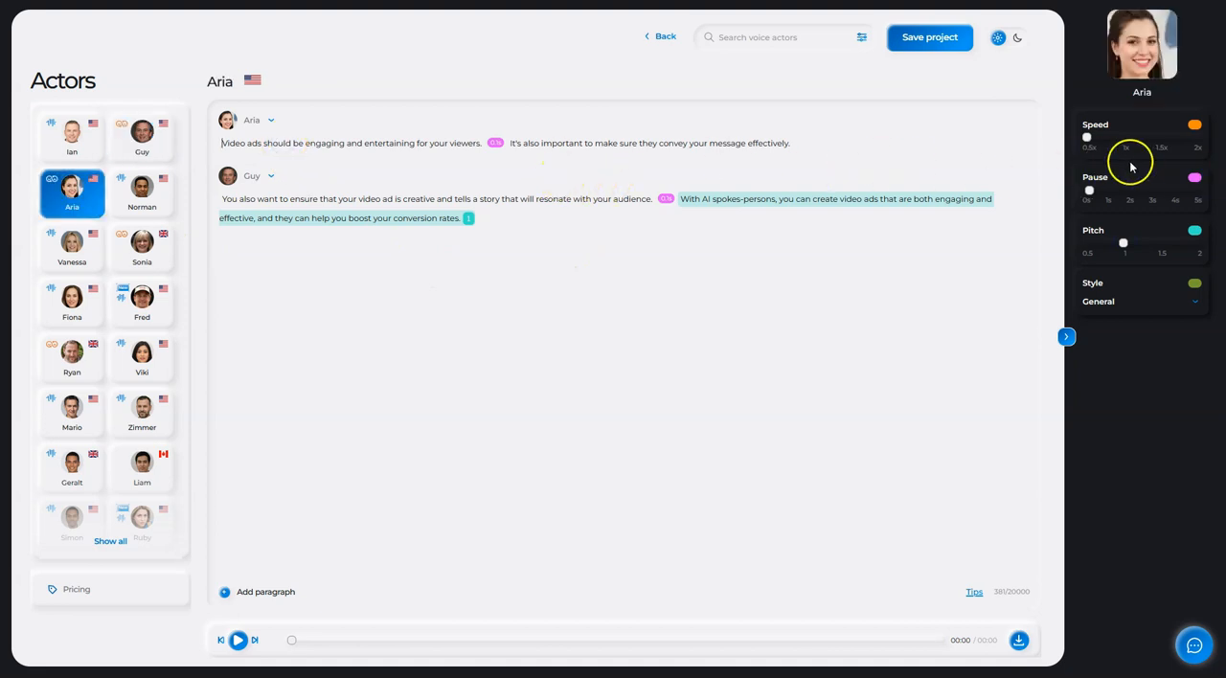
{"action": "mouse_move", "coordinate": [1088, 140]}
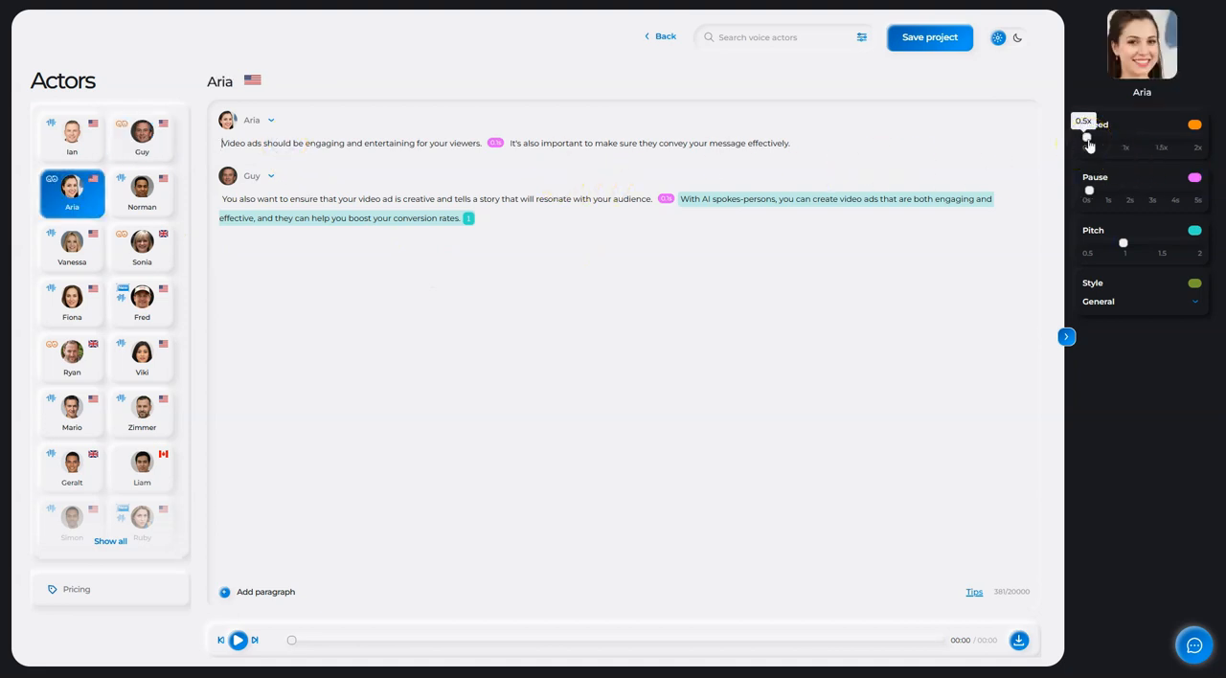
{"action": "left_click", "coordinate": [317, 149]}
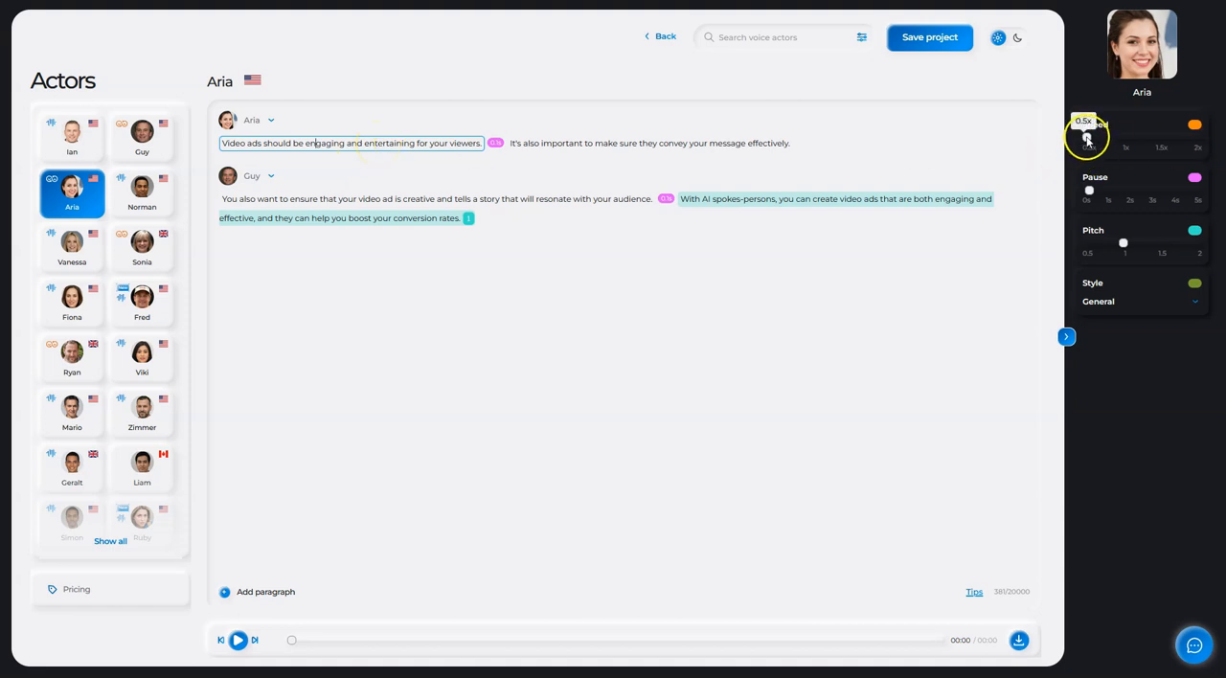
{"action": "left_click_drag", "start_coordinate": [1087, 137], "coordinate": [1102, 142]}
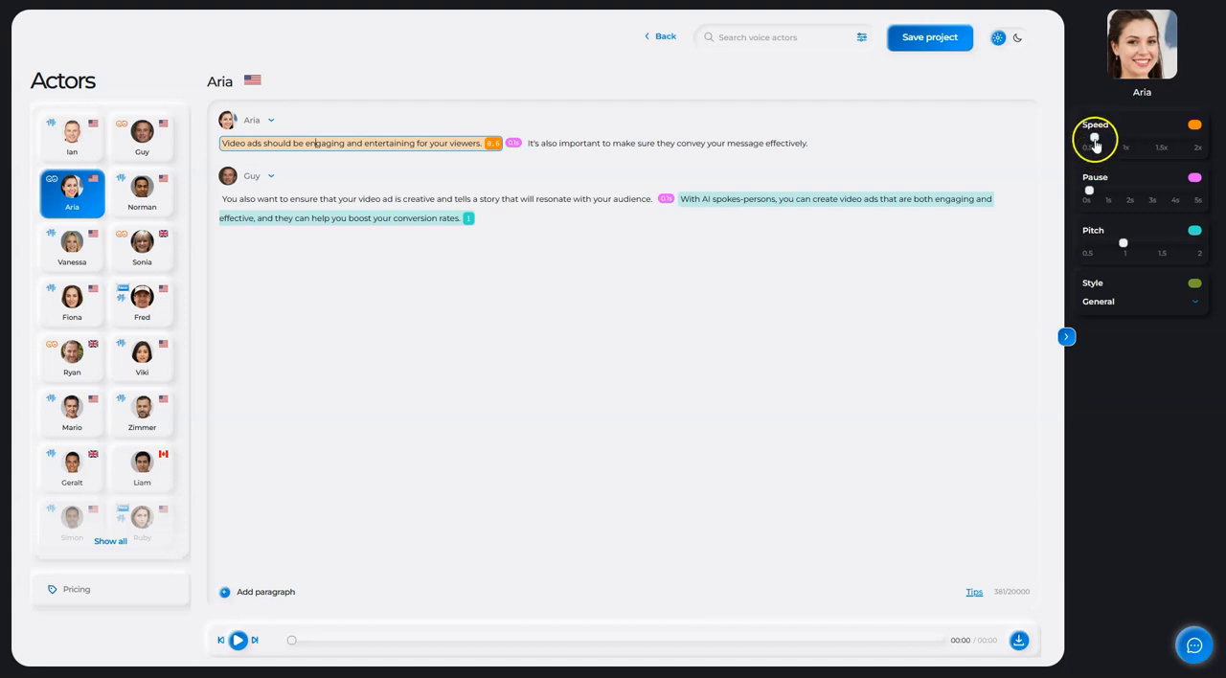
{"action": "left_click_drag", "start_coordinate": [1096, 142], "coordinate": [1105, 143]}
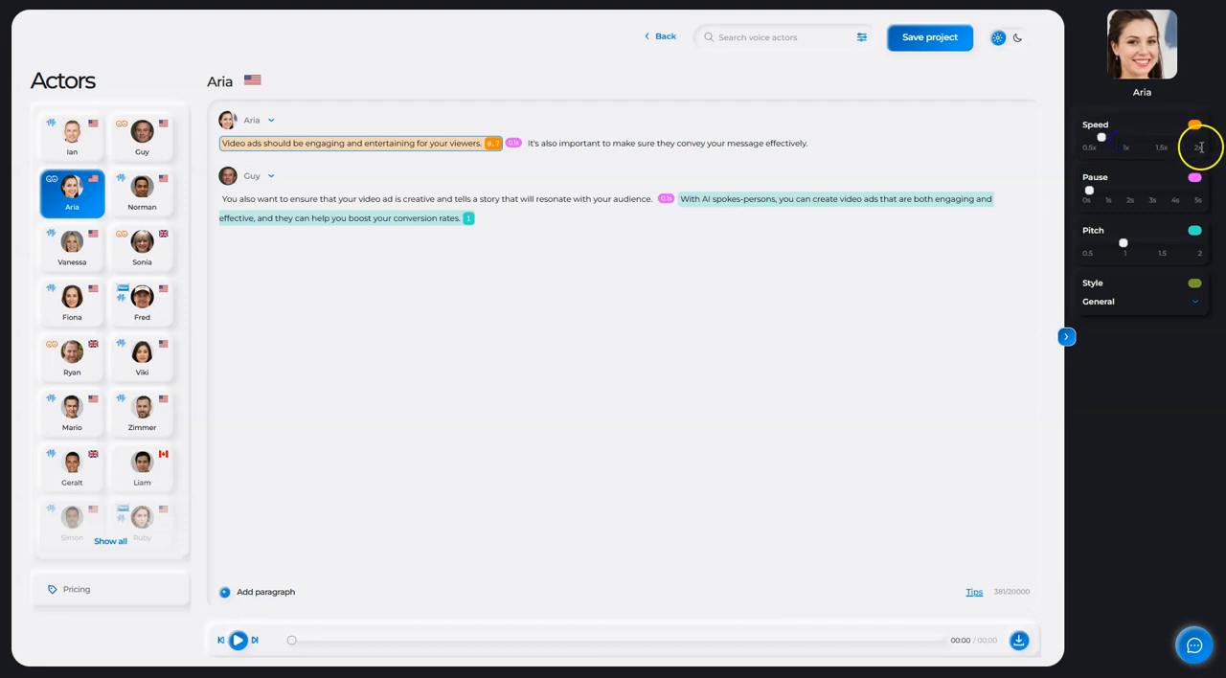
{"action": "left_click_drag", "start_coordinate": [1101, 142], "coordinate": [1085, 141]}
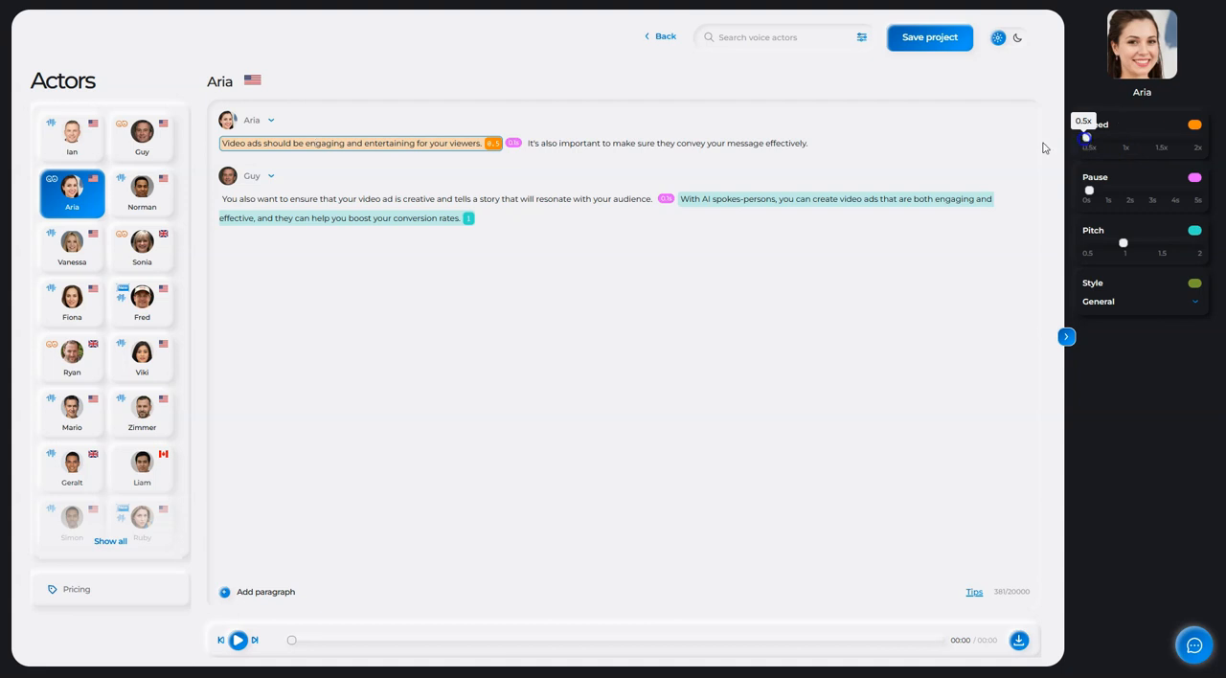
{"action": "left_click", "coordinate": [559, 170]}
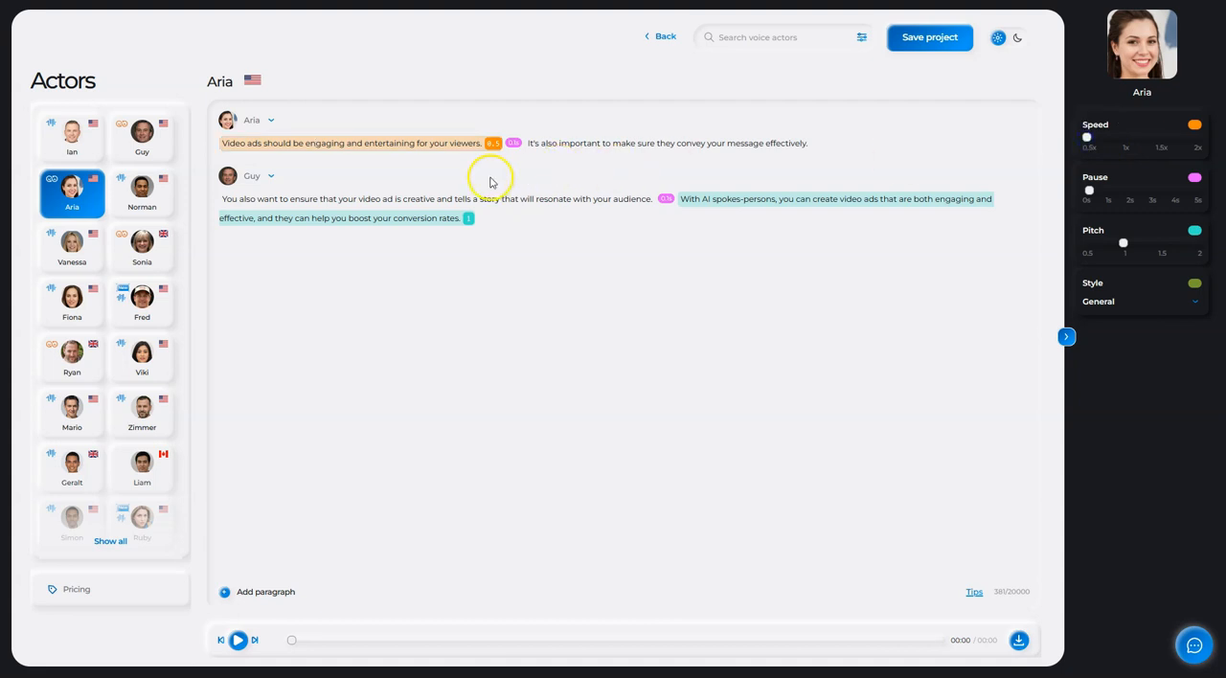
- Review the speaking styles available for Aria's voice
{"action": "left_click", "coordinate": [1103, 304]}
{"action": "left_click", "coordinate": [1102, 303]}
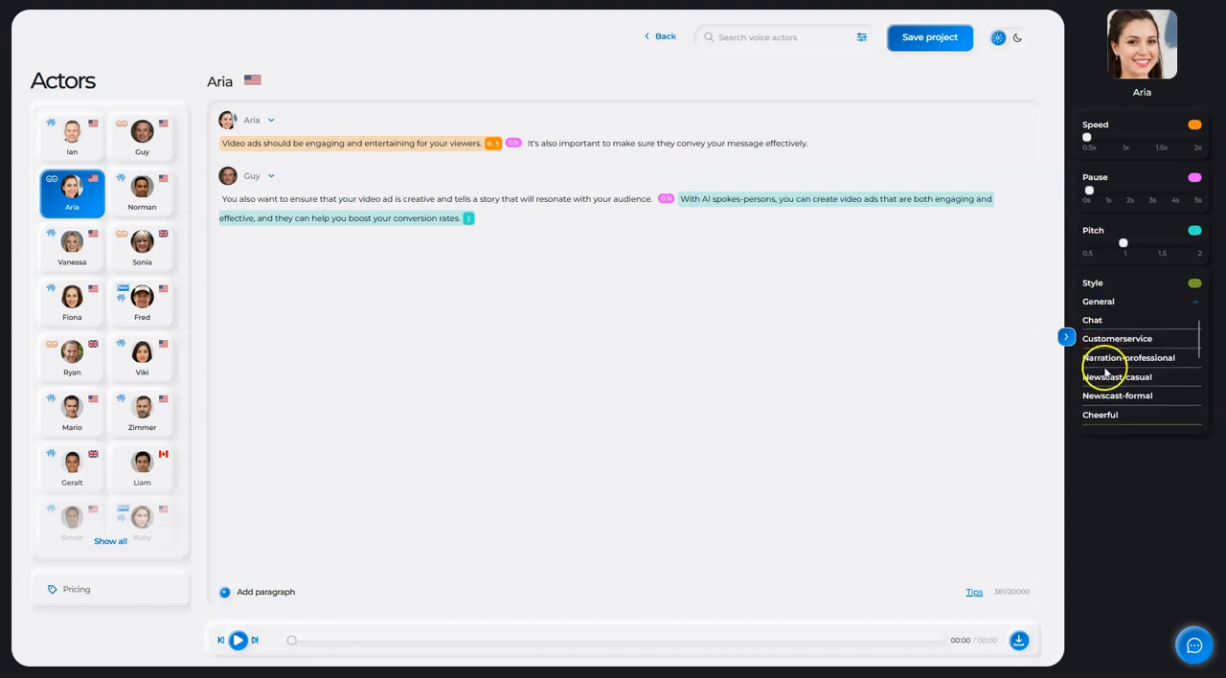
{"action": "scroll", "coordinate": [1109, 387], "scroll_direction": "down", "scroll_amount": 4}
{"action": "scroll", "coordinate": [1109, 385], "scroll_direction": "up", "scroll_amount": 5}
{"action": "scroll", "coordinate": [1116, 357], "scroll_direction": "down", "scroll_amount": 2}
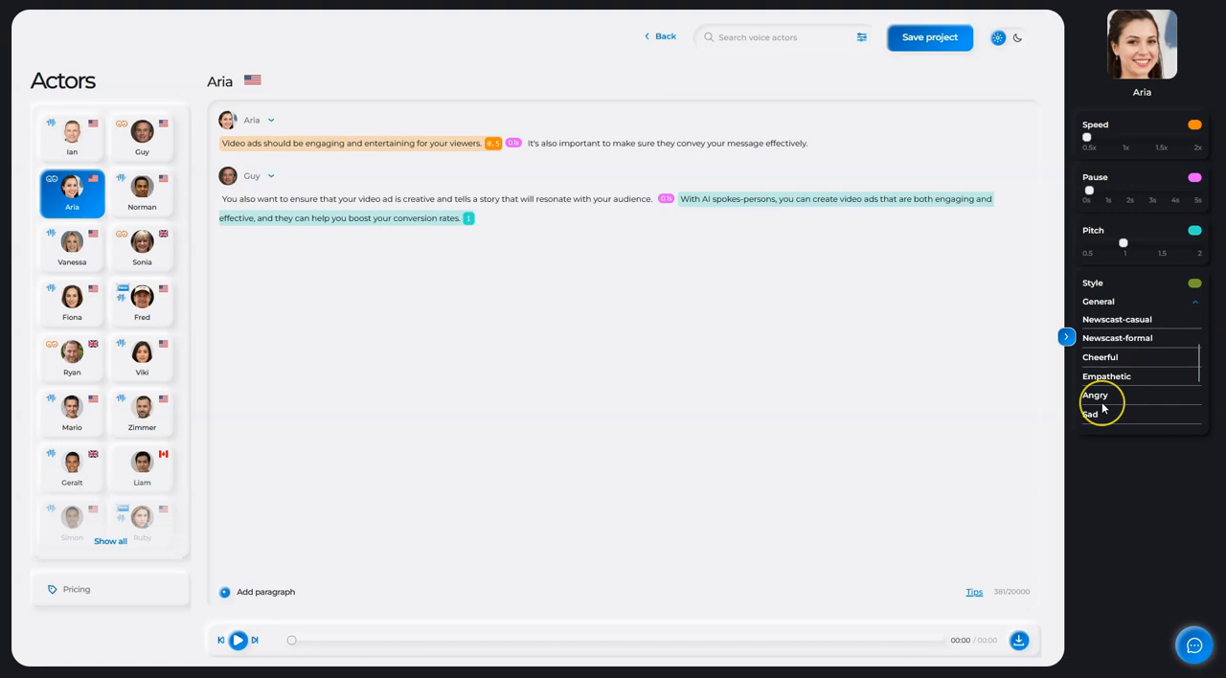
{"action": "scroll", "coordinate": [1102, 408], "scroll_direction": "down", "scroll_amount": 2}
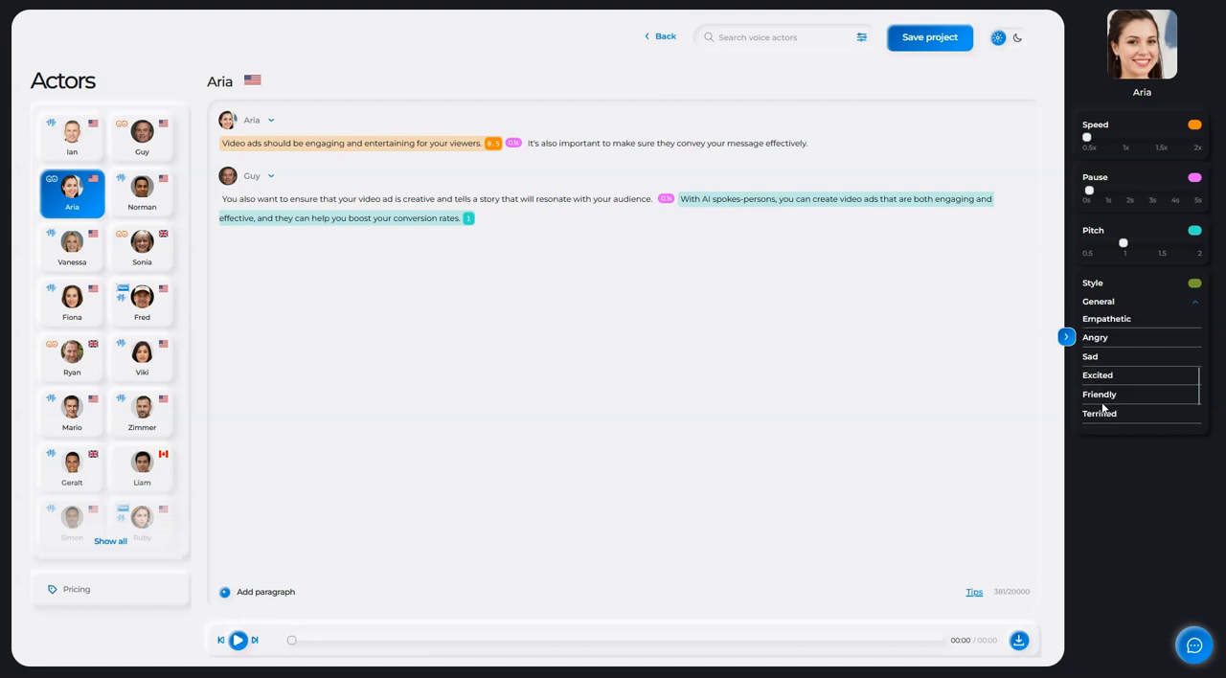
{"action": "scroll", "coordinate": [1160, 377], "scroll_direction": "up", "scroll_amount": 4}
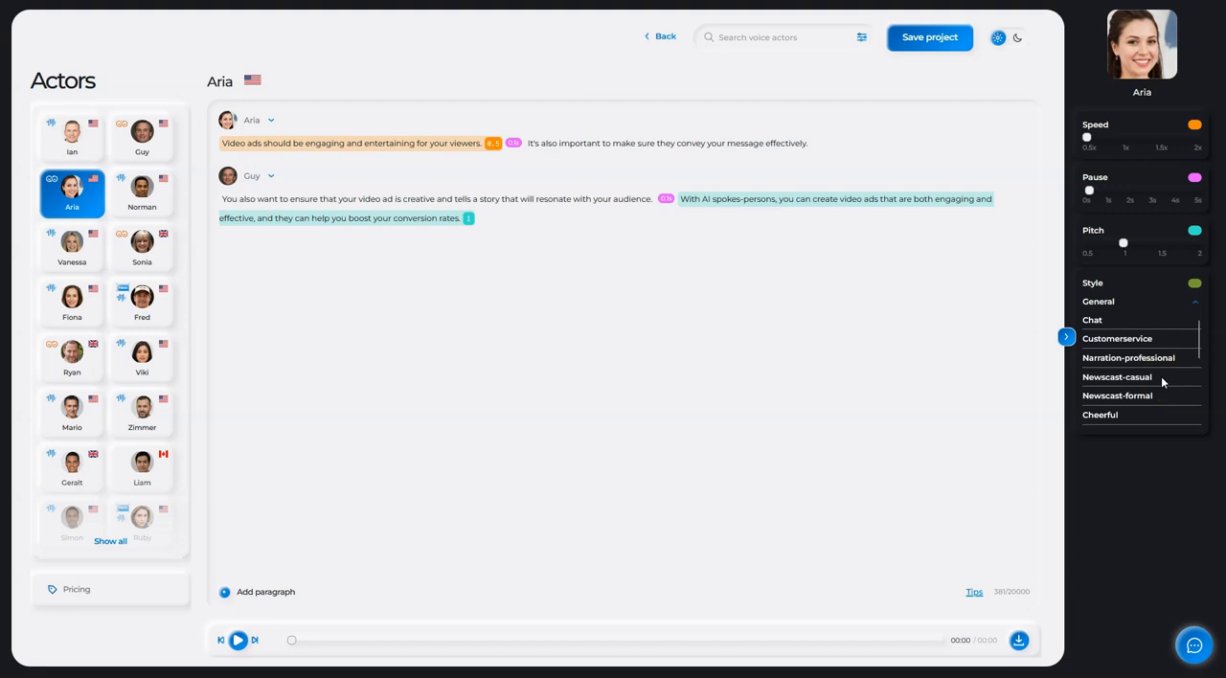
{"action": "left_click", "coordinate": [678, 314]}
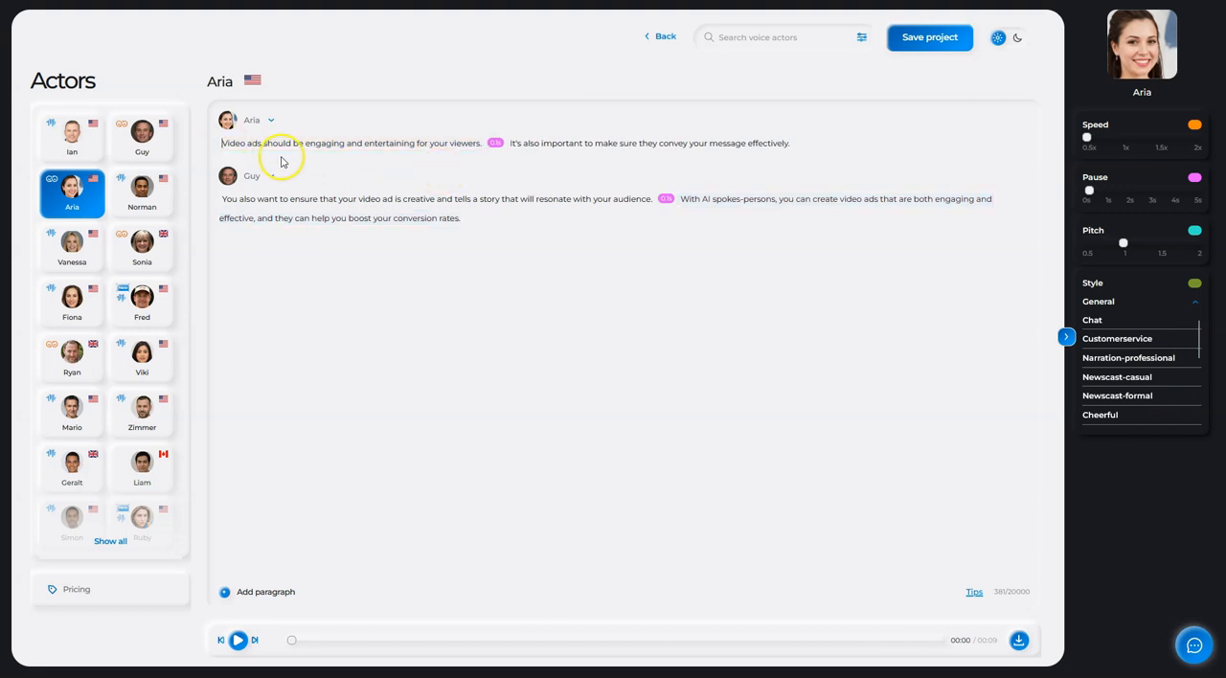
- Play the script from the start of Aria's paragraph through Guy's paragraph, and save the project
{"action": "left_click", "coordinate": [221, 144]}
{"action": "left_click", "coordinate": [237, 641]}
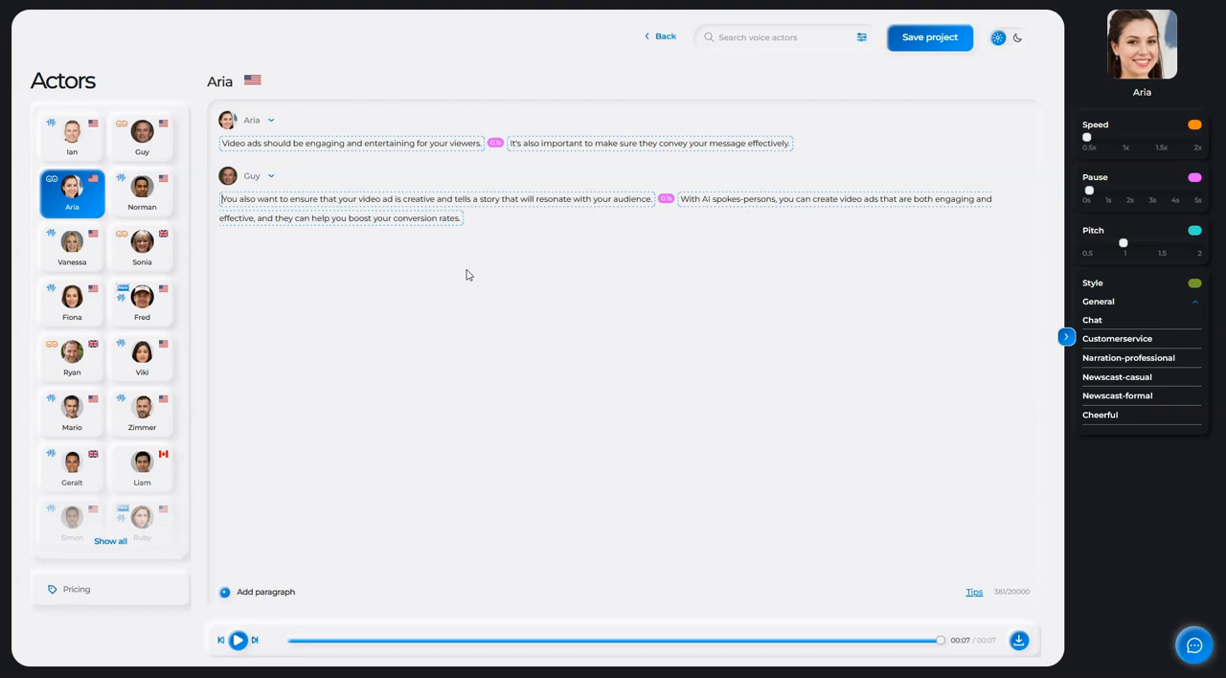
{"action": "left_click", "coordinate": [925, 44]}
- Download the audio as one integrated MPEG file named TRAINING 1 into Downloads, and close the download dialog
{"action": "left_click", "coordinate": [1018, 642]}
{"action": "double_click", "coordinate": [546, 310]}
{"action": "type", "text": "TRA"}
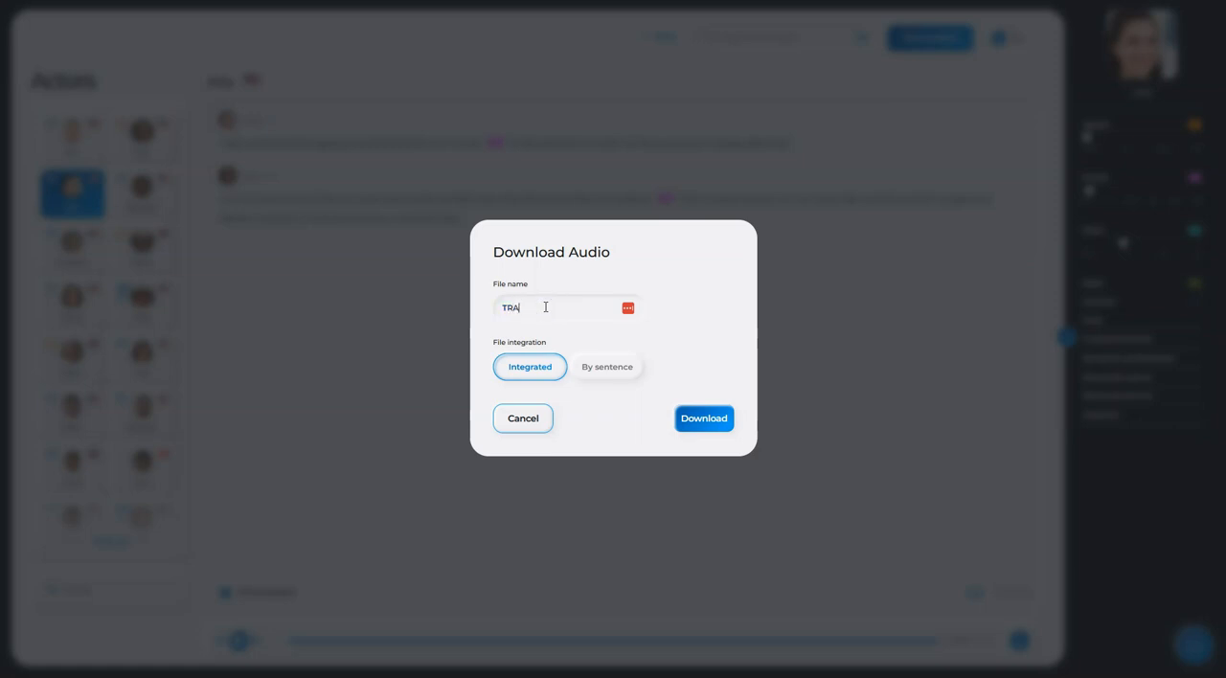
{"action": "type", "text": "INING 1"}
{"action": "left_click", "coordinate": [710, 430]}
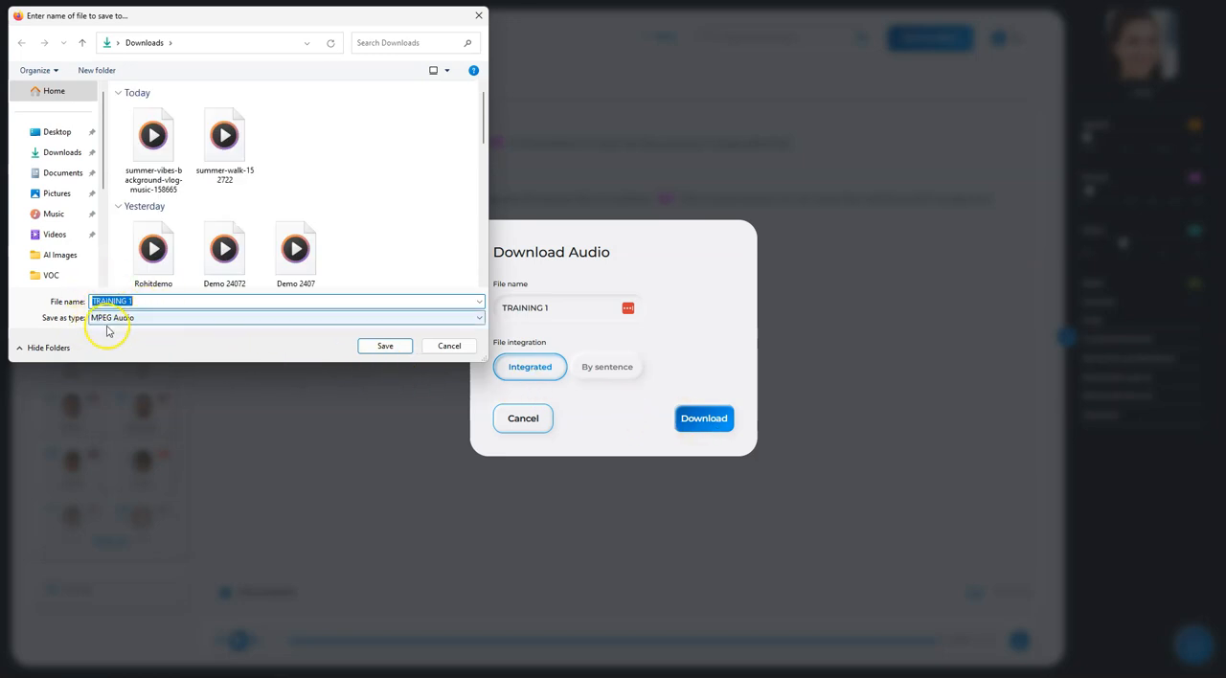
{"action": "left_click", "coordinate": [397, 349]}
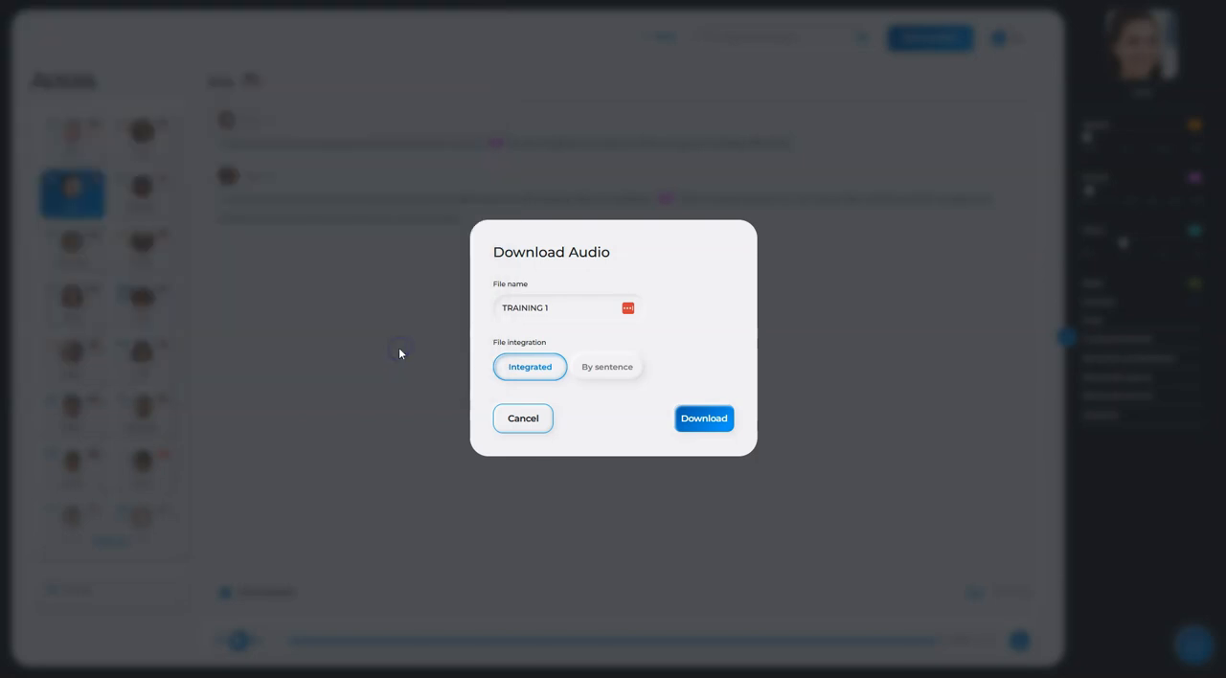
{"action": "left_click", "coordinate": [515, 429]}
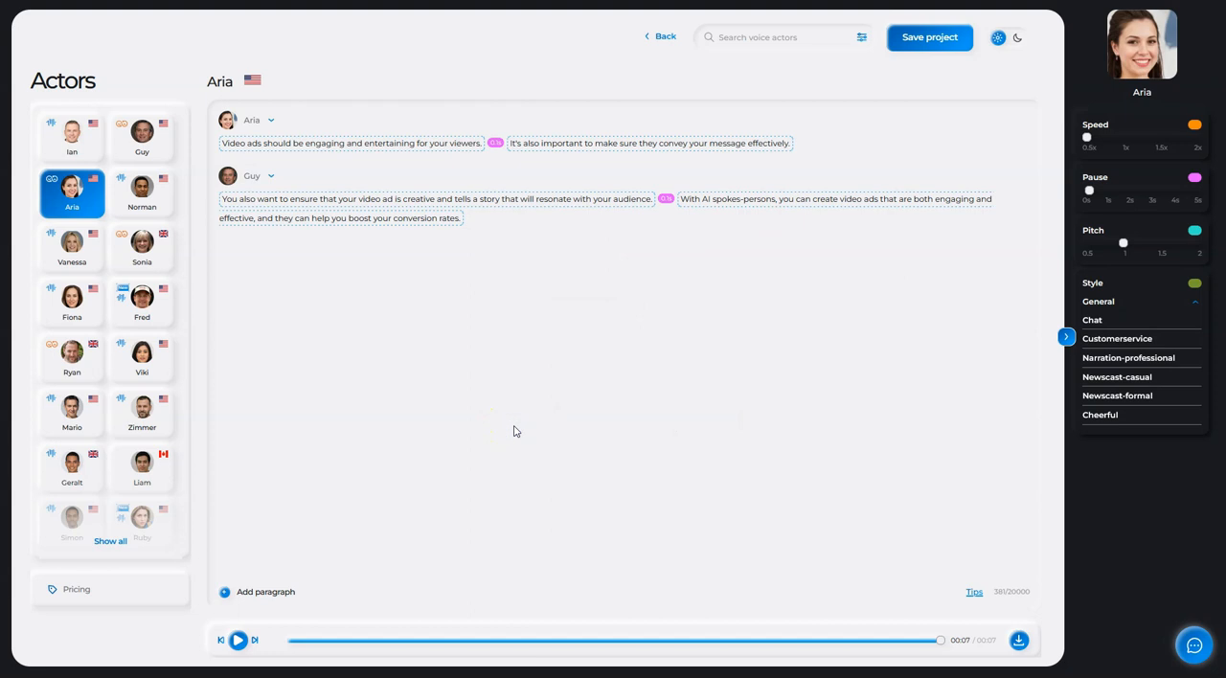